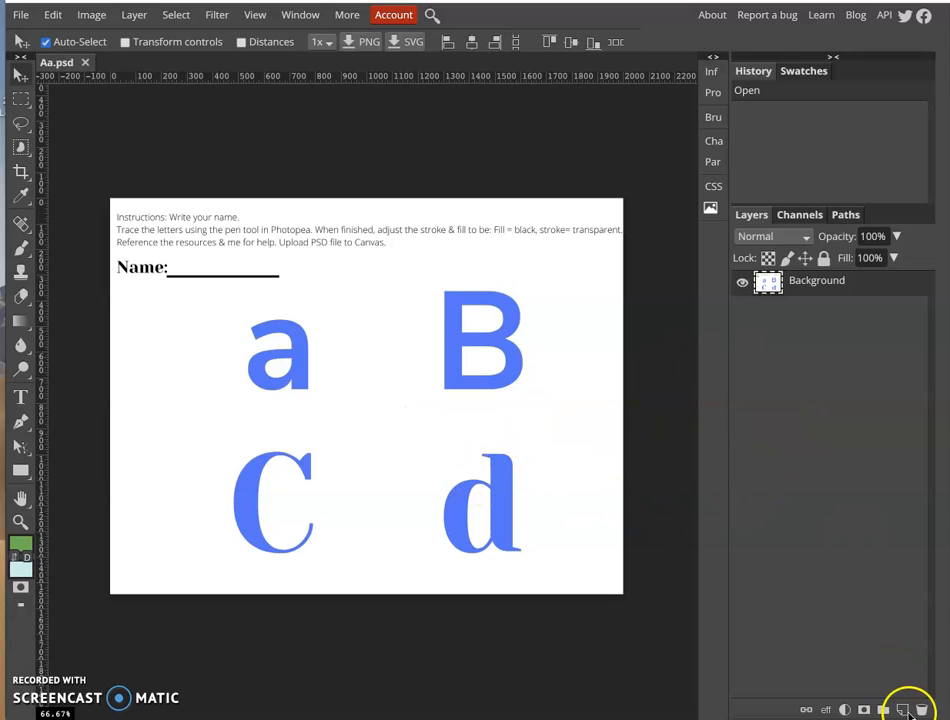
- Create a new layer and add a text entry with the person's name on the worksheet's Name line
left_click(902, 709)
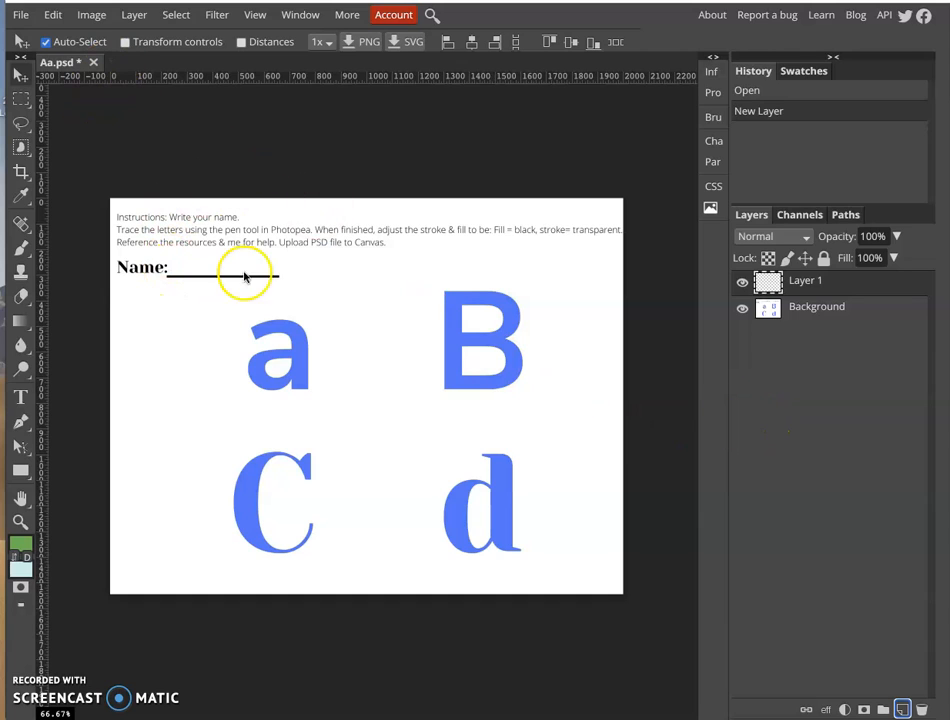
left_click(21, 396)
left_click(186, 269)
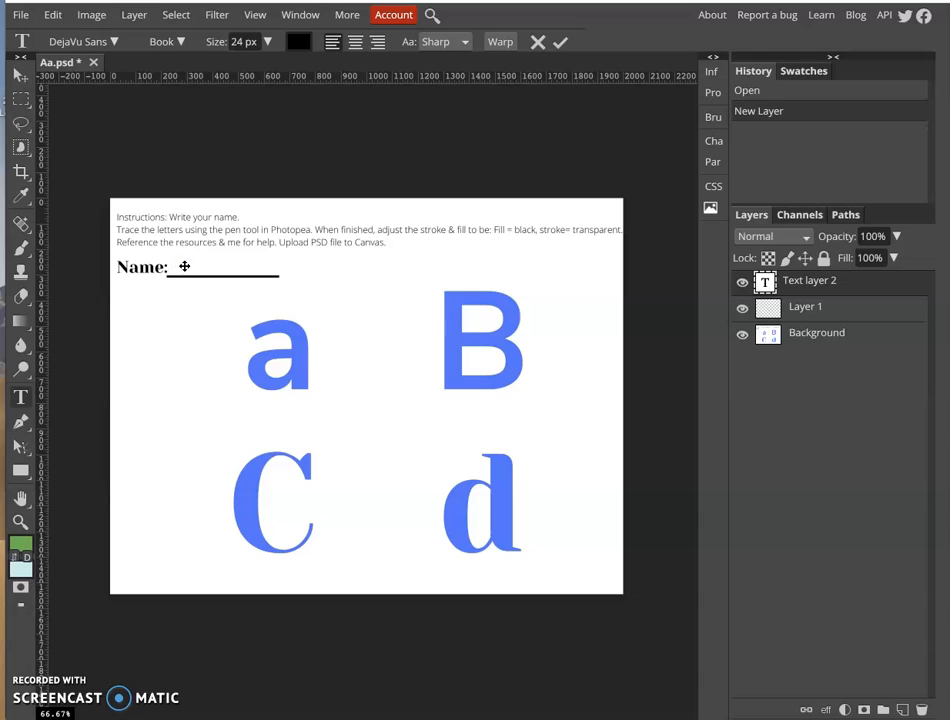
left_click(184, 266)
left_click(247, 265)
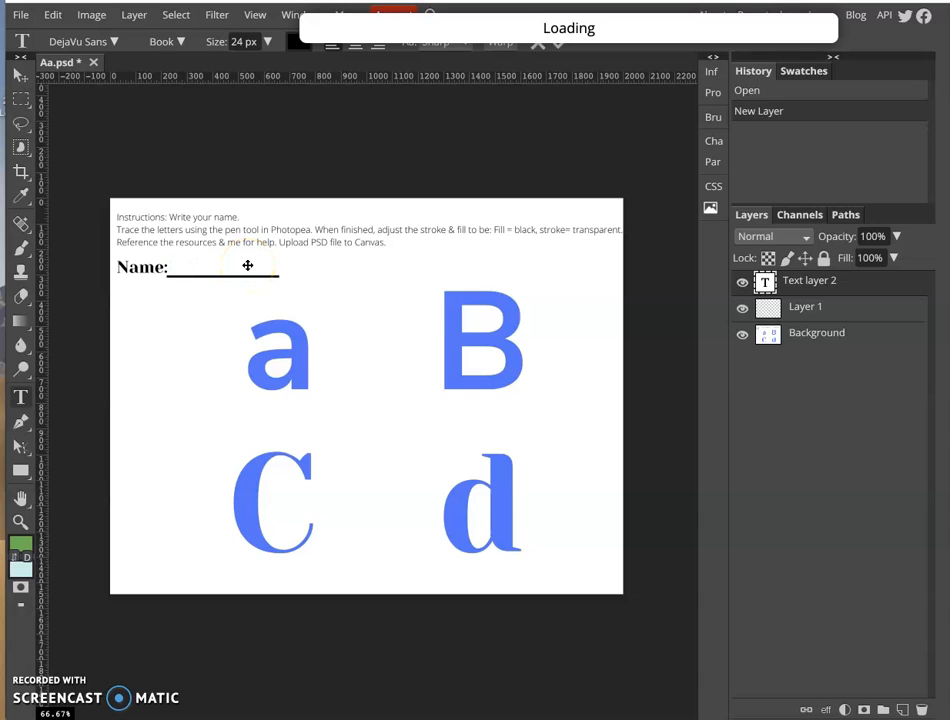
type("Ms.")
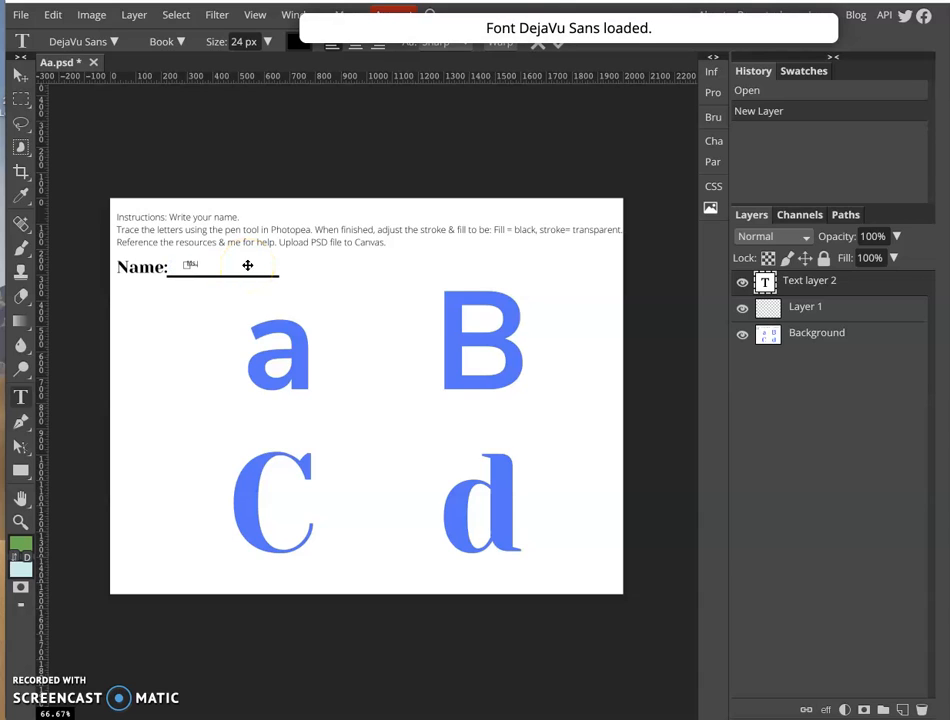
type(" Sobotik")
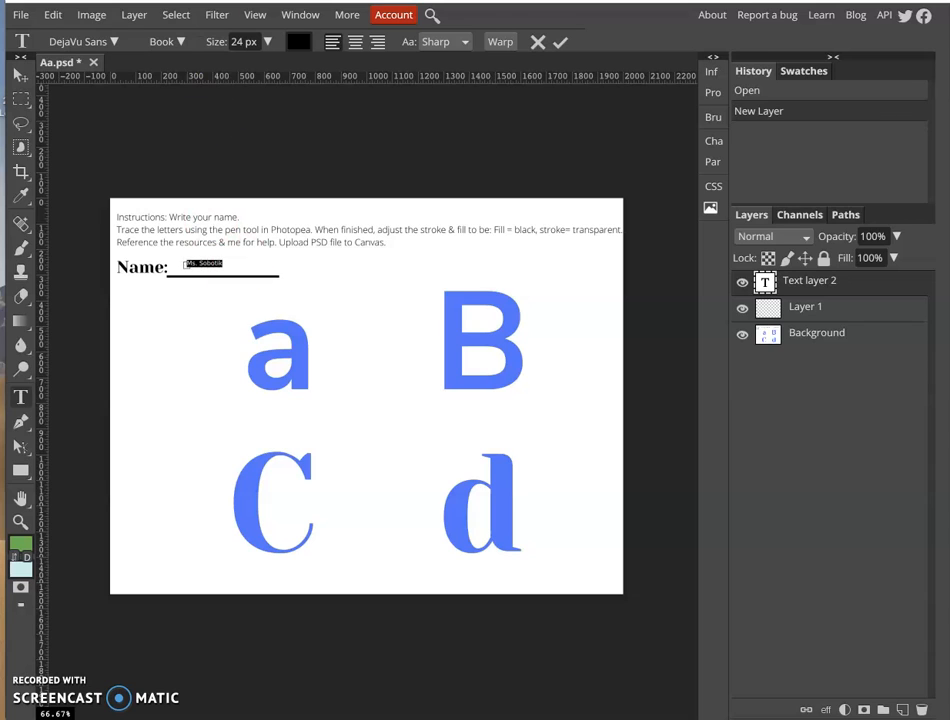
- Enlarge the name text to 49 px and position it at the start of the Name line
left_click(270, 42)
left_click_drag(266, 64, 250, 66)
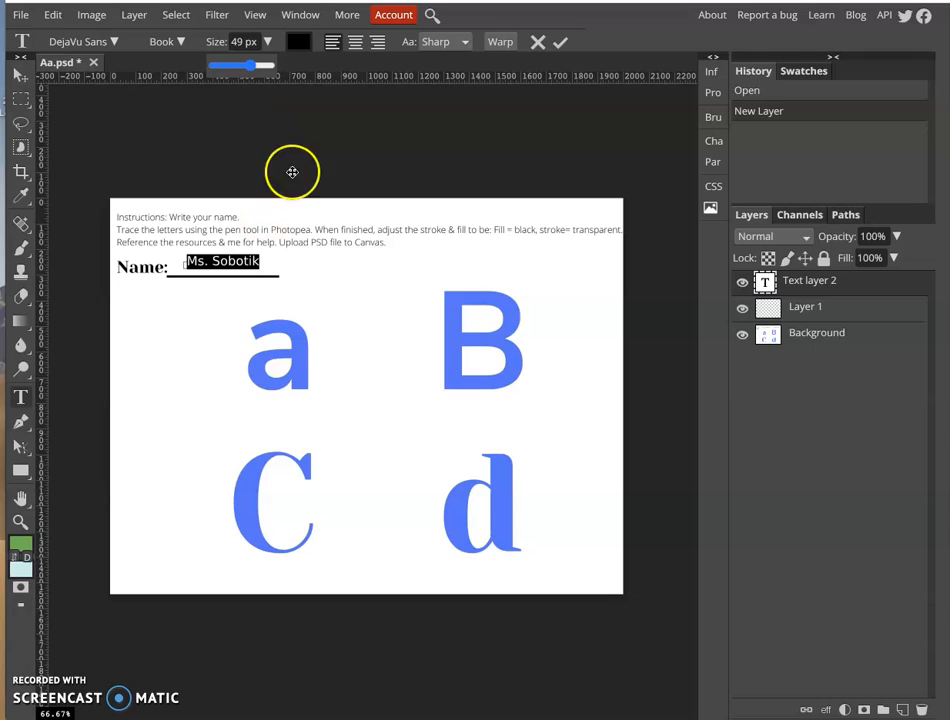
left_click(80, 42)
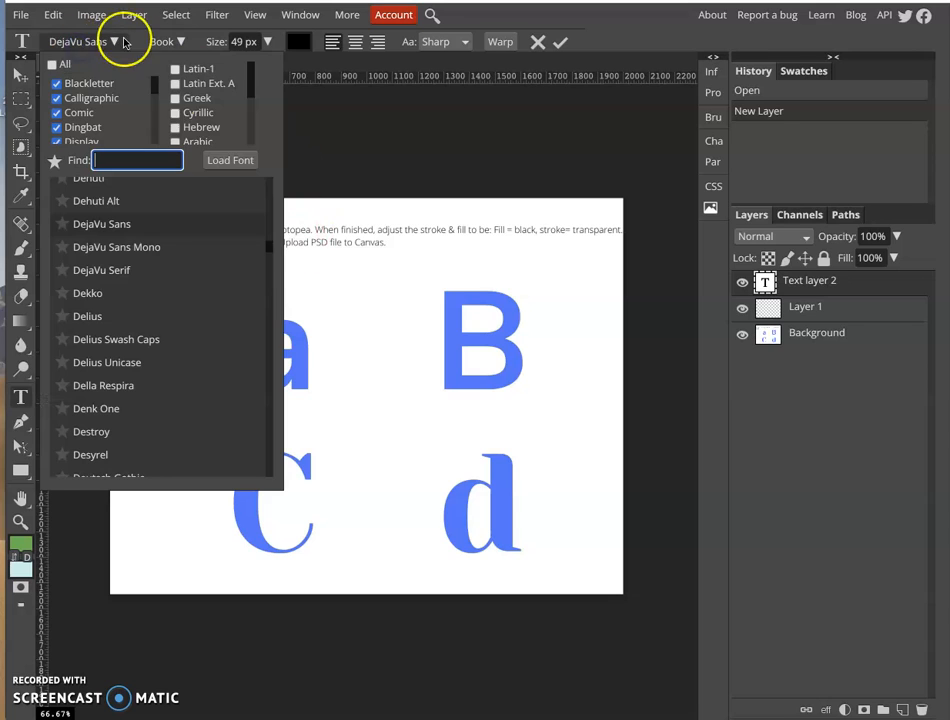
left_click(342, 131)
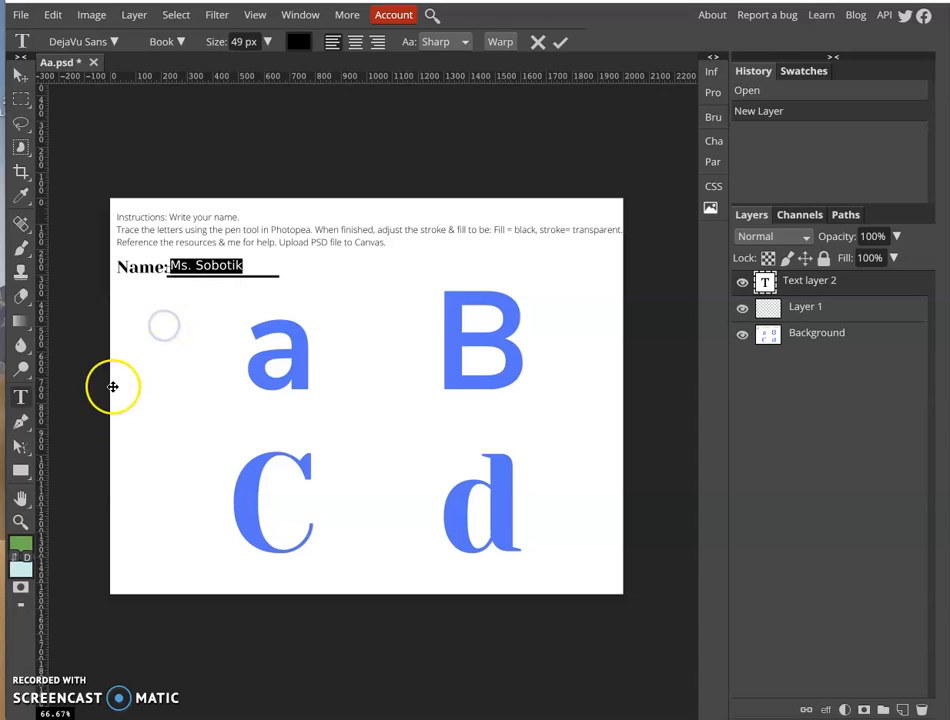
- Reorder the layers so the empty Layer 1 sits above the name text, and make Layer 1 active
left_click(869, 310)
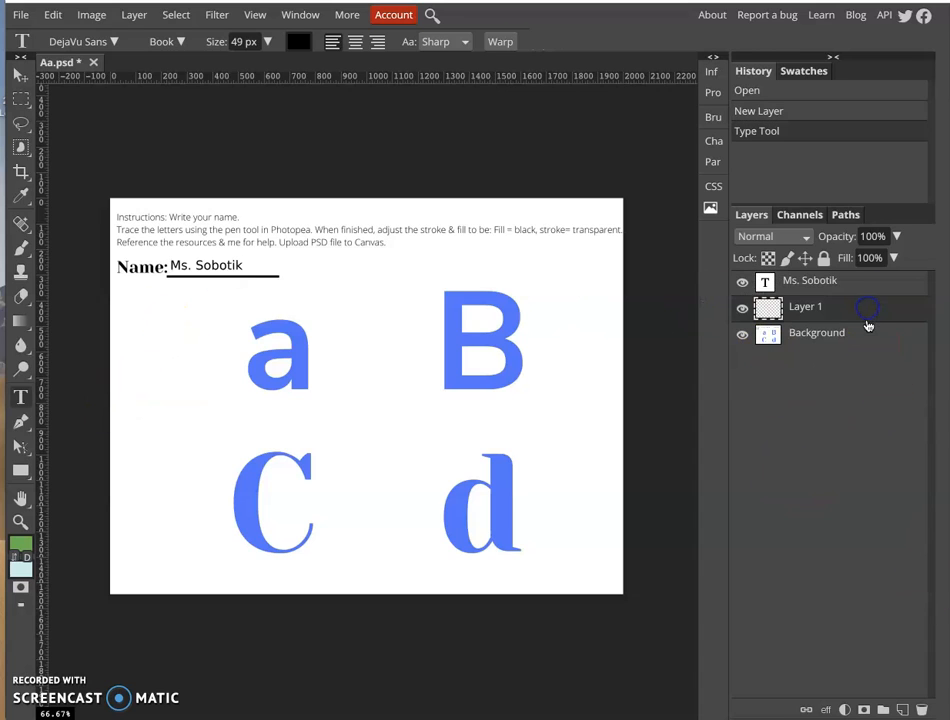
left_click_drag(779, 313, 866, 315)
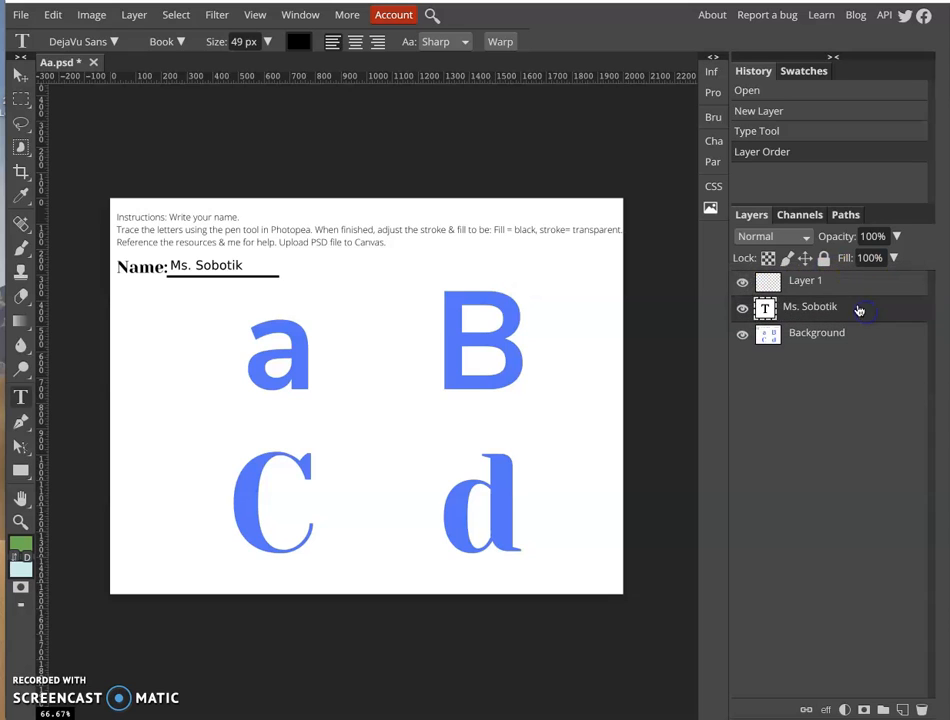
left_click(848, 282)
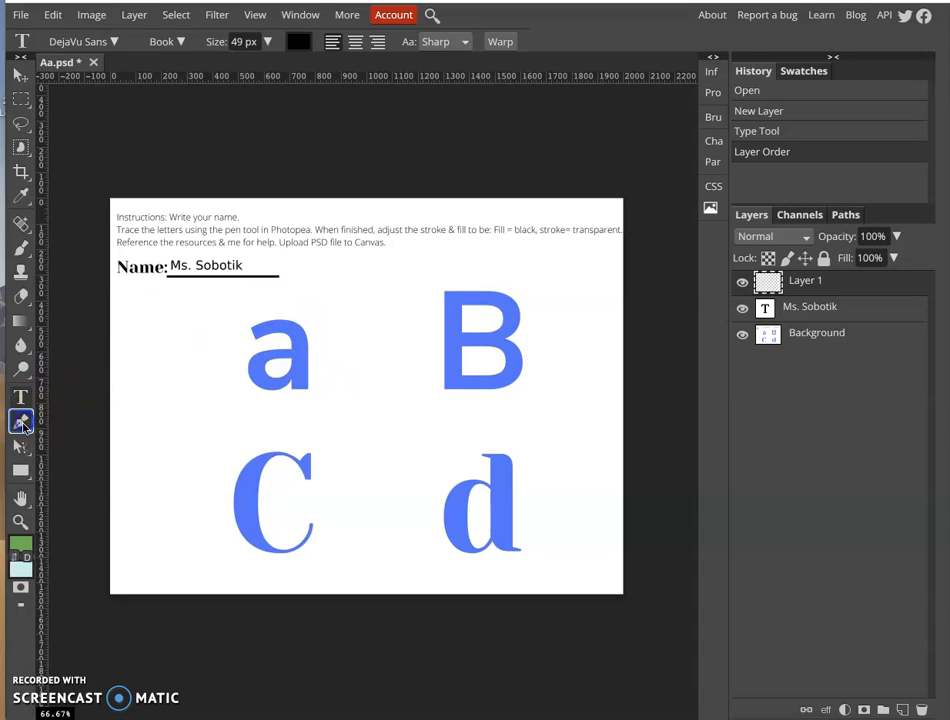
- Set up the Pen tool in Shape mode with no fill and a solid black 10 pt stroke for tracing the letter a
left_click(22, 423)
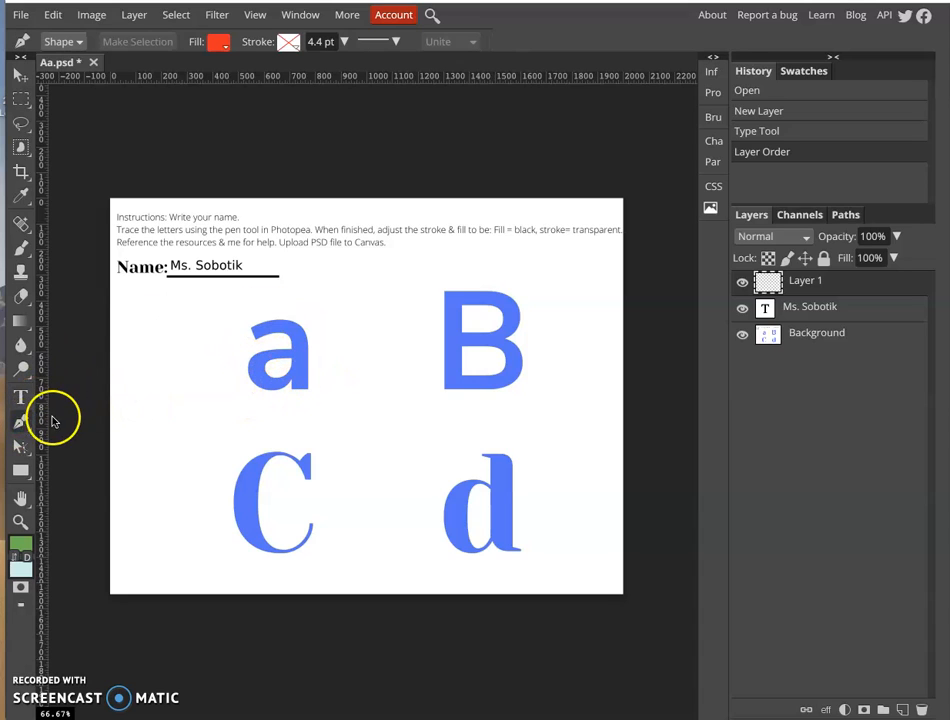
right_click(22, 423)
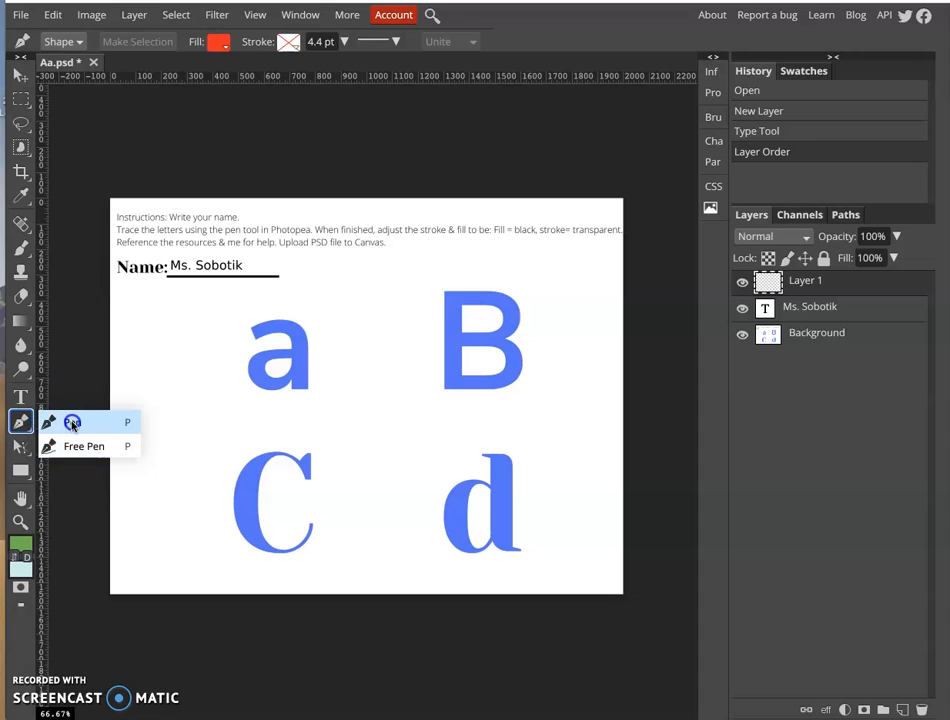
left_click(72, 423)
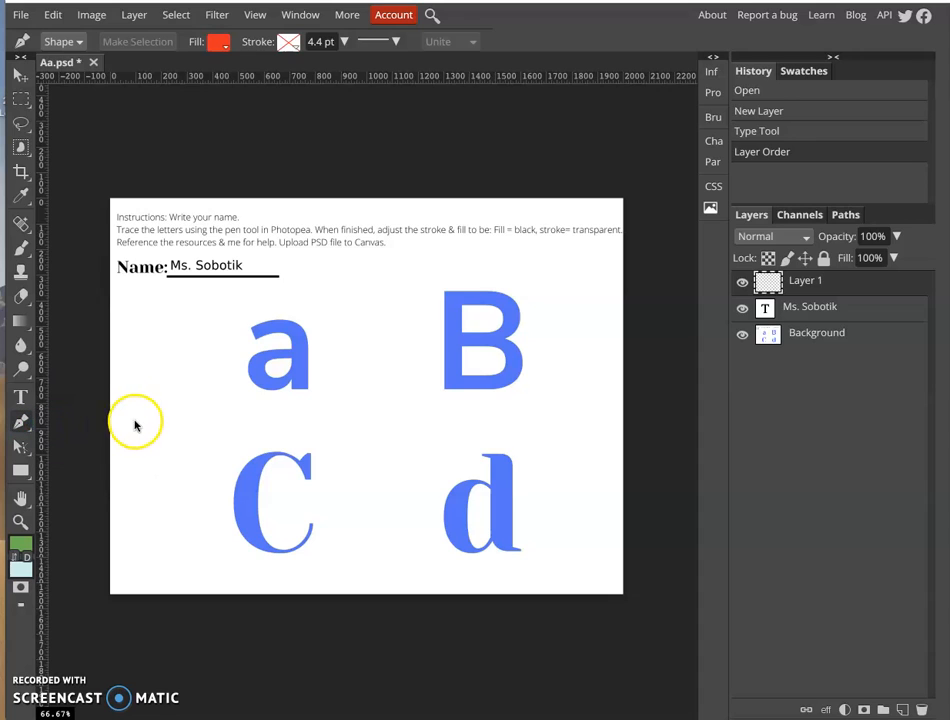
scroll(273, 438, "up", 5)
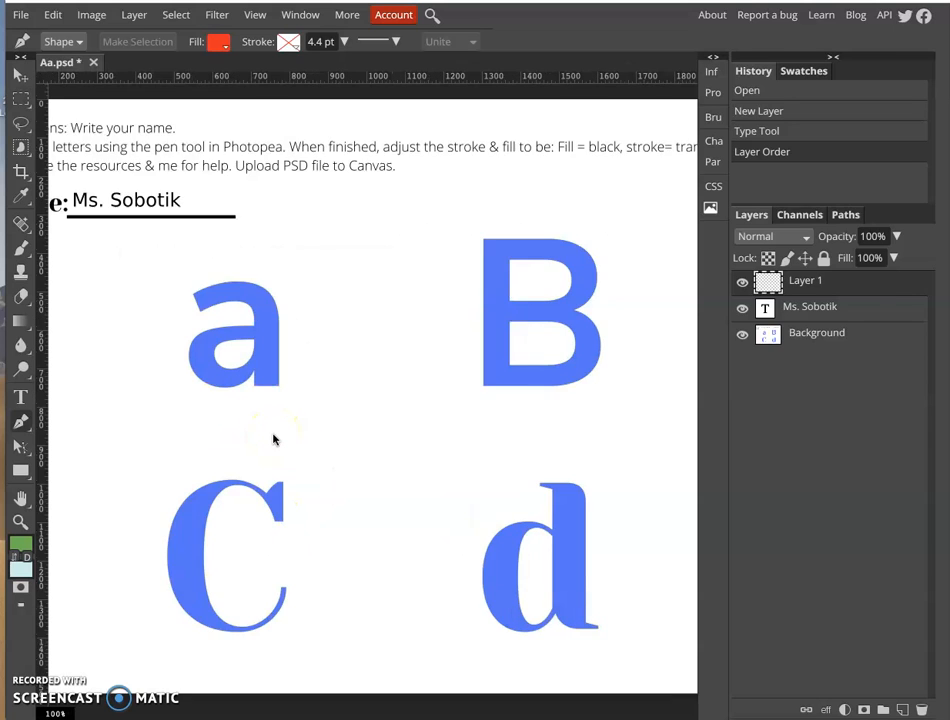
scroll(273, 438, "up", 3)
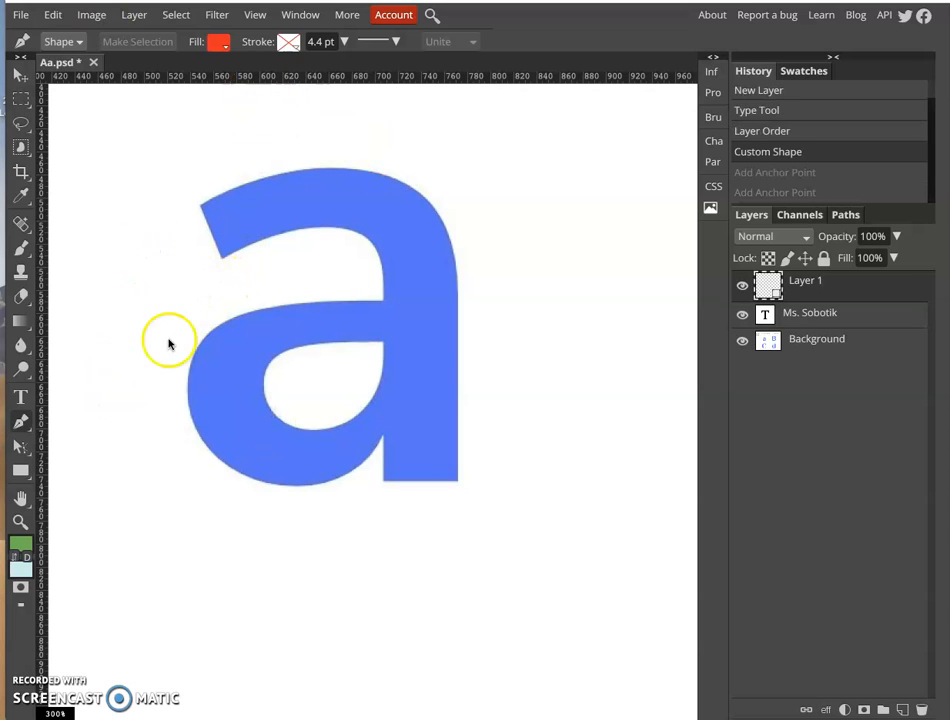
left_click(225, 43)
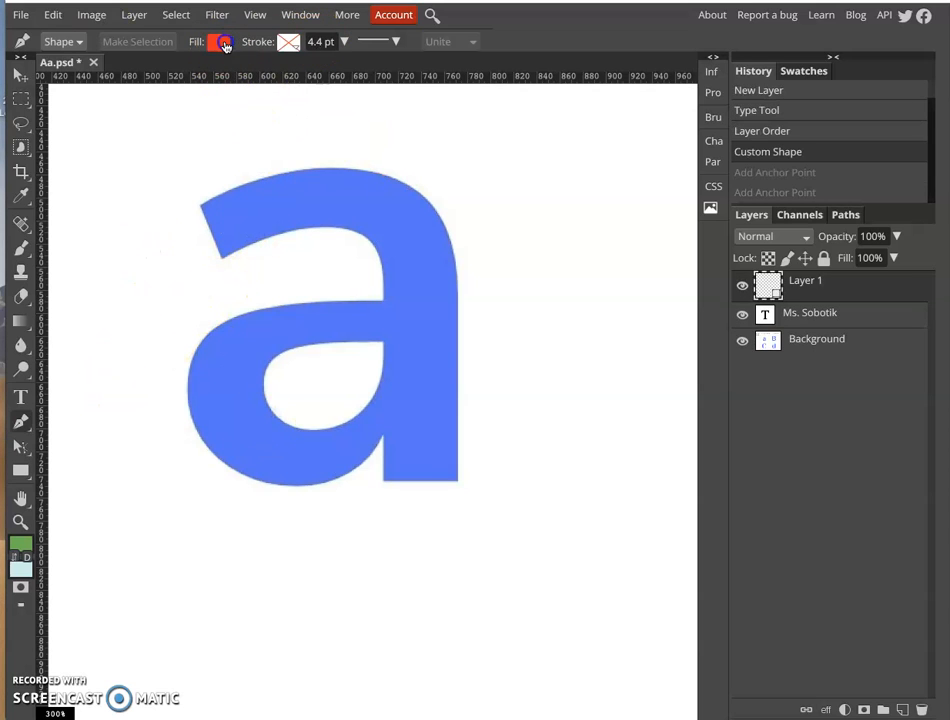
left_click(266, 76)
left_click(289, 42)
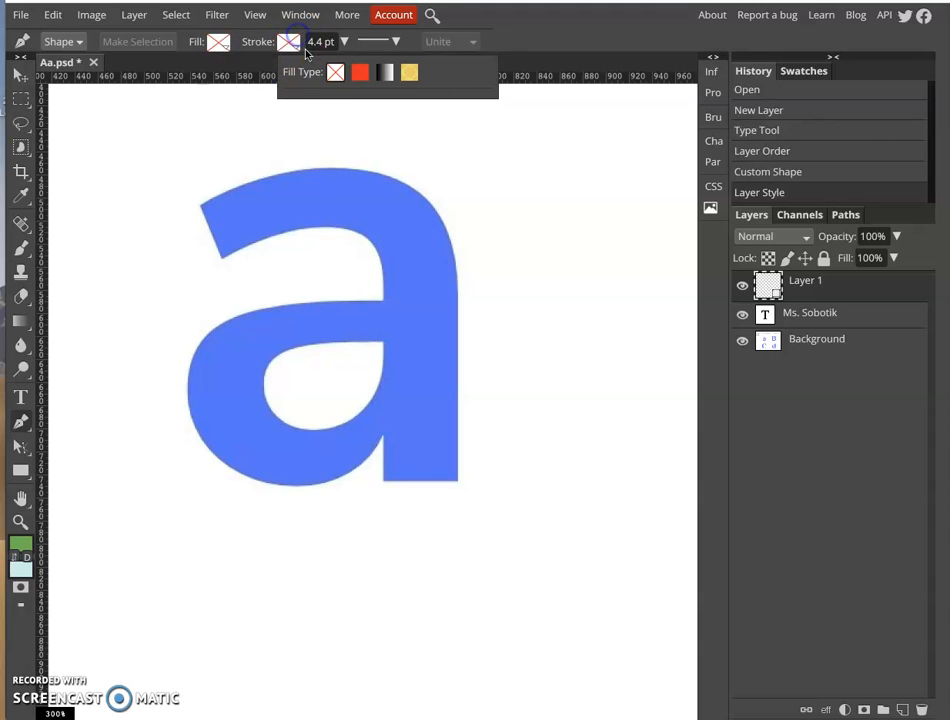
left_click(361, 74)
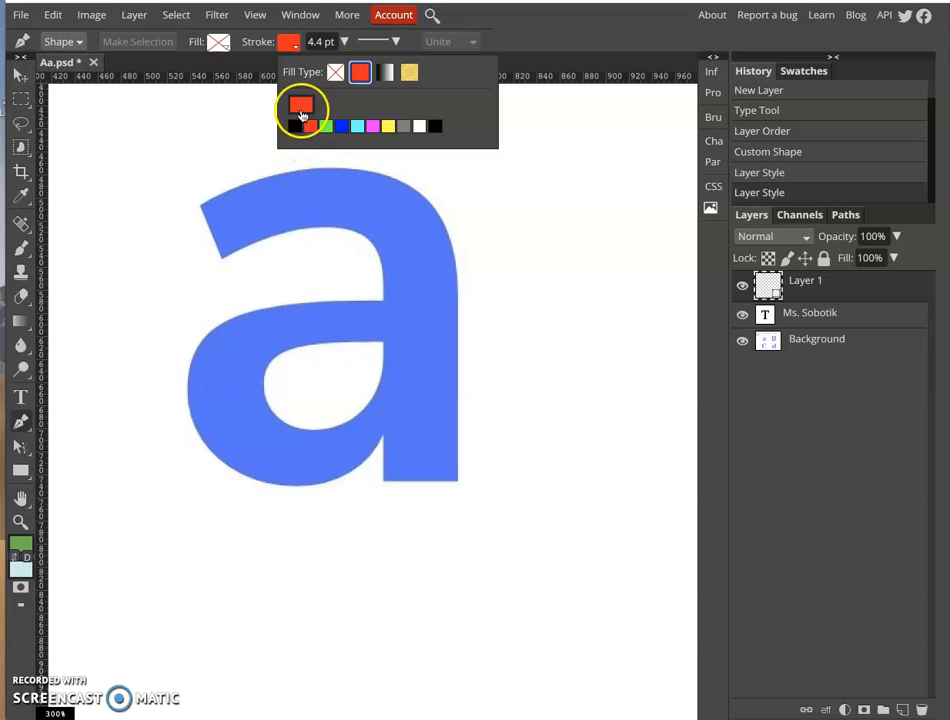
left_click(297, 126)
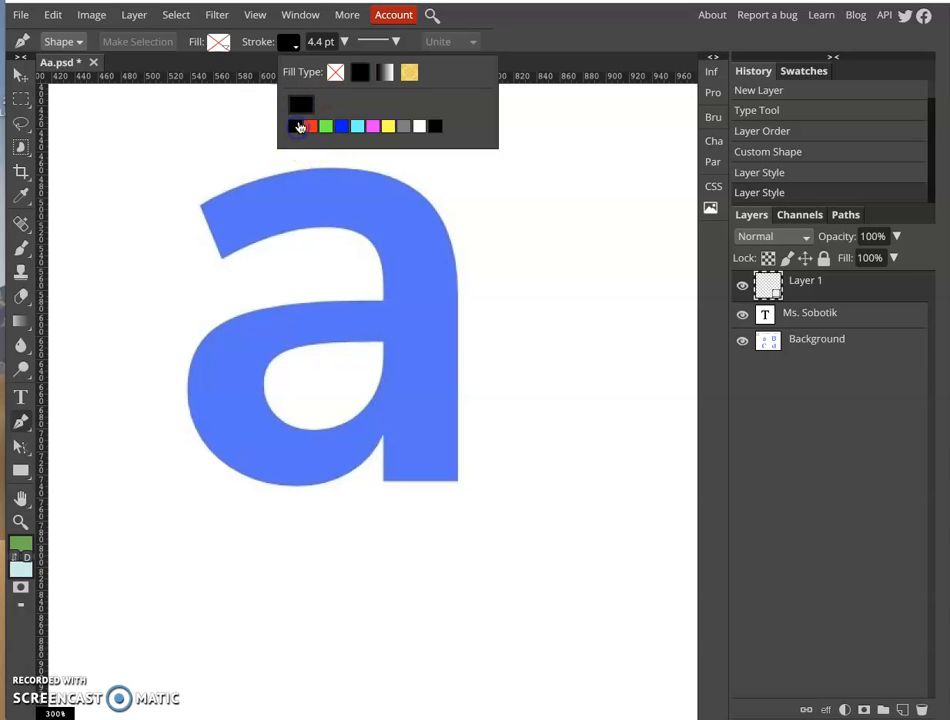
left_click(375, 47)
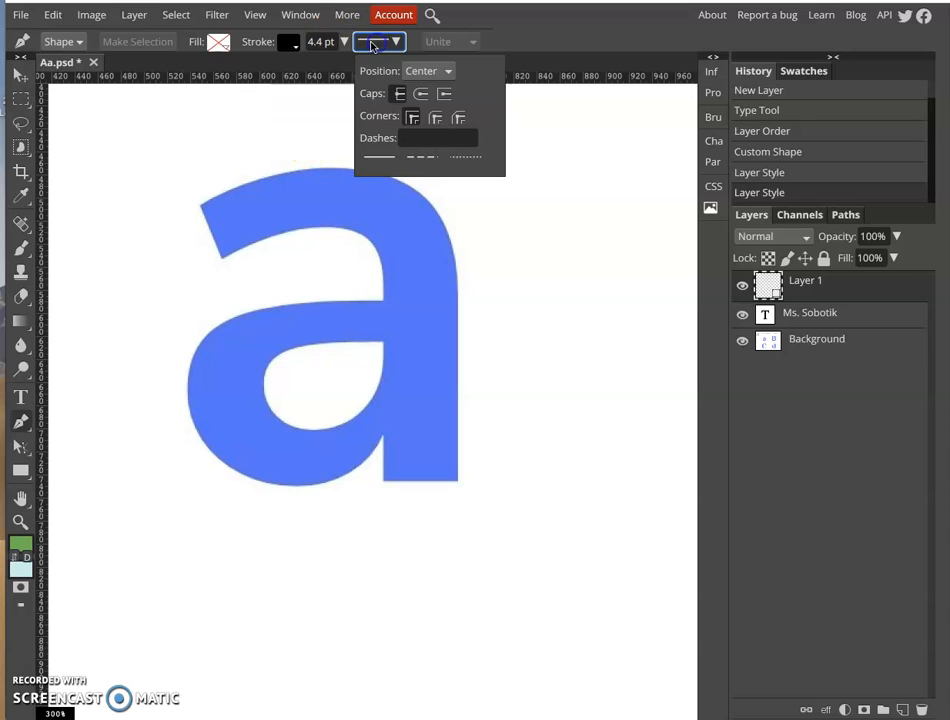
left_click(330, 44)
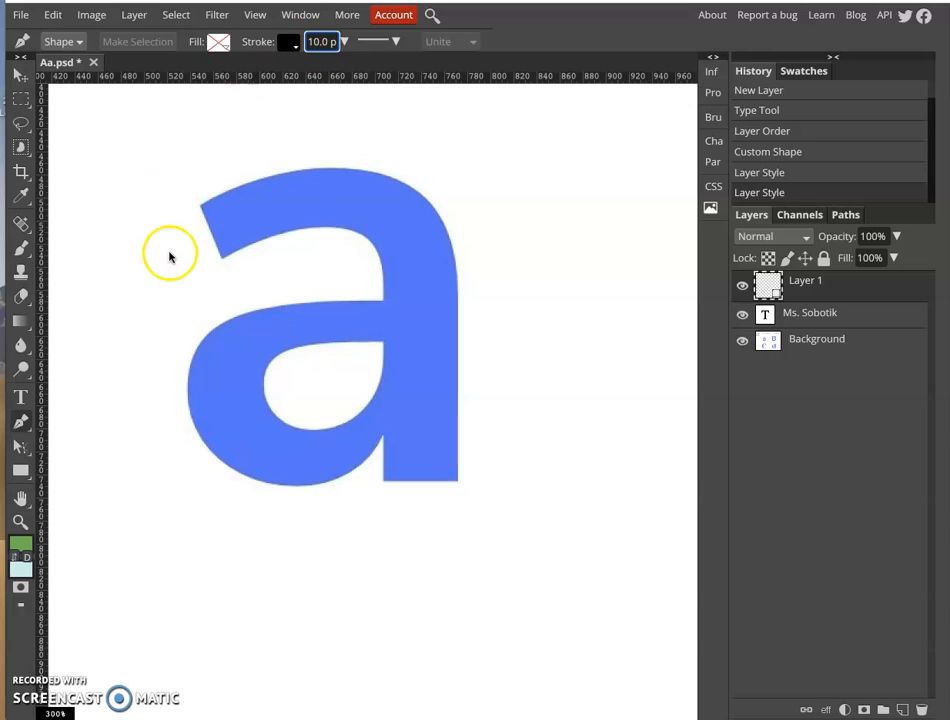
- Trace the slanted upper end and the curved top of the letter a, removing the outgoing handle at the curve's last anchor
left_click(222, 259)
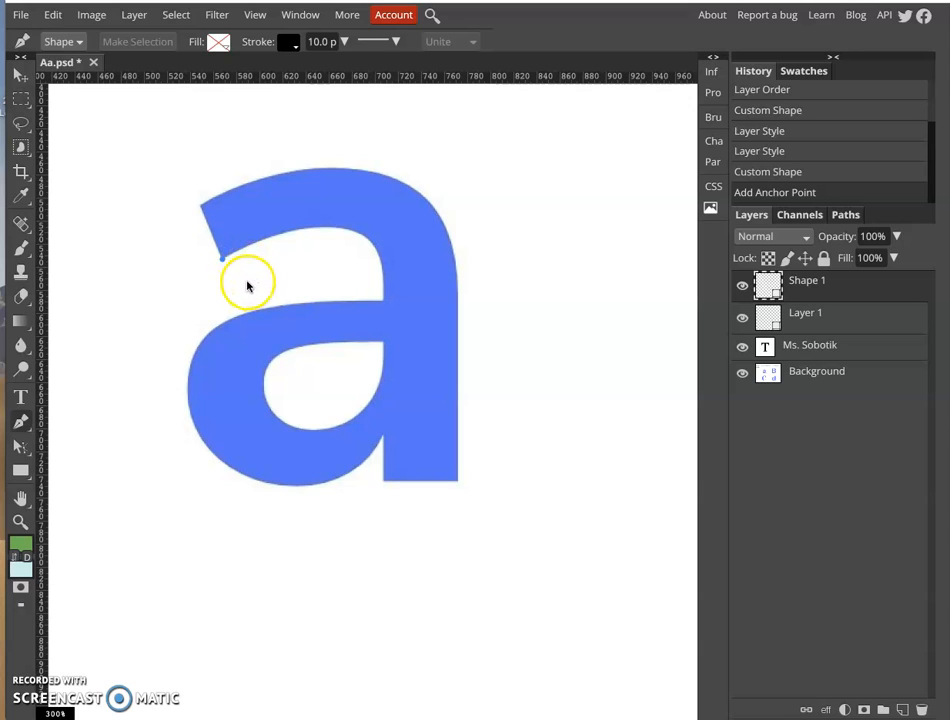
left_click(200, 208)
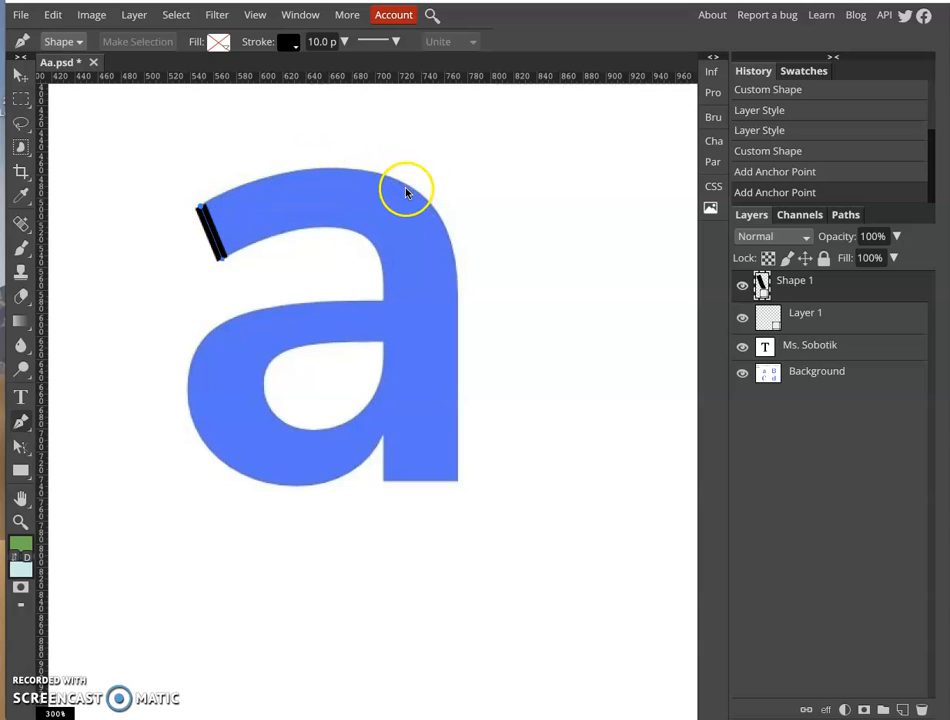
left_click(410, 187)
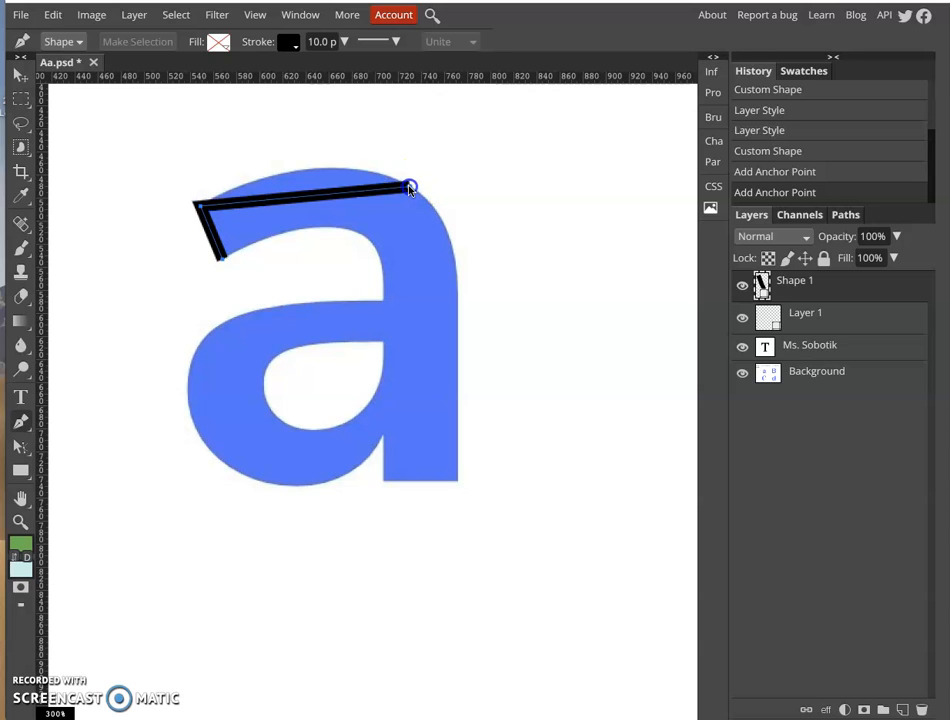
left_click_drag(410, 187, 480, 246)
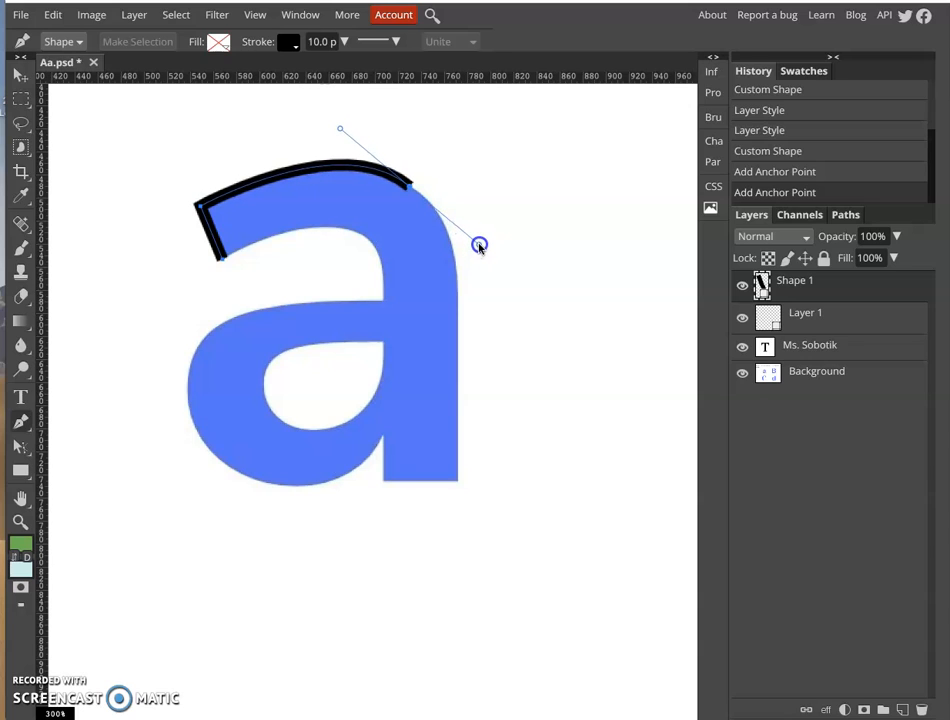
left_click_drag(480, 246, 479, 246)
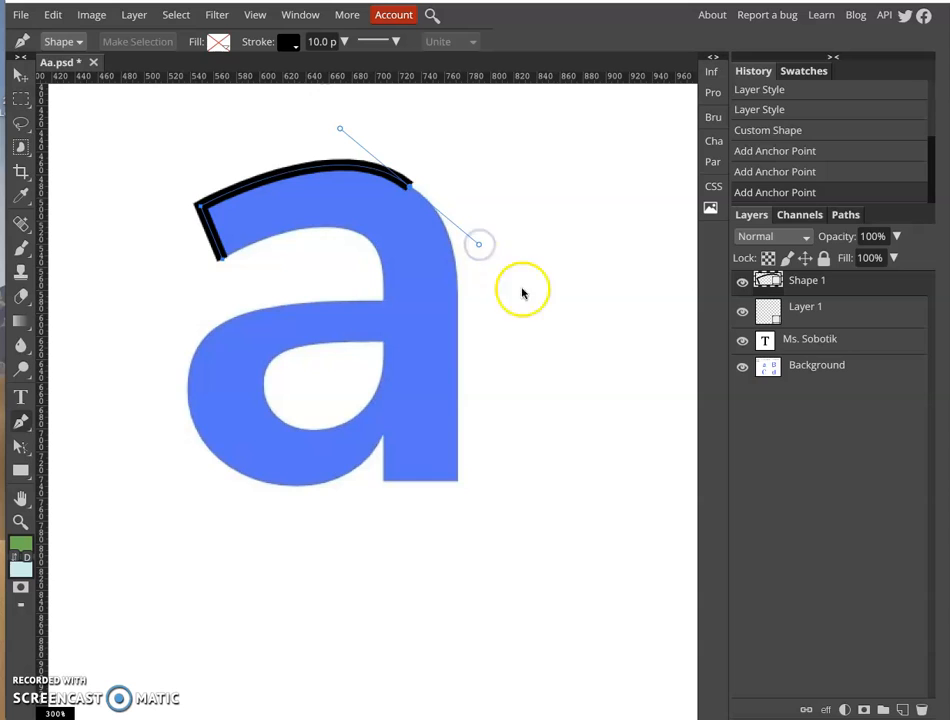
left_click(409, 189)
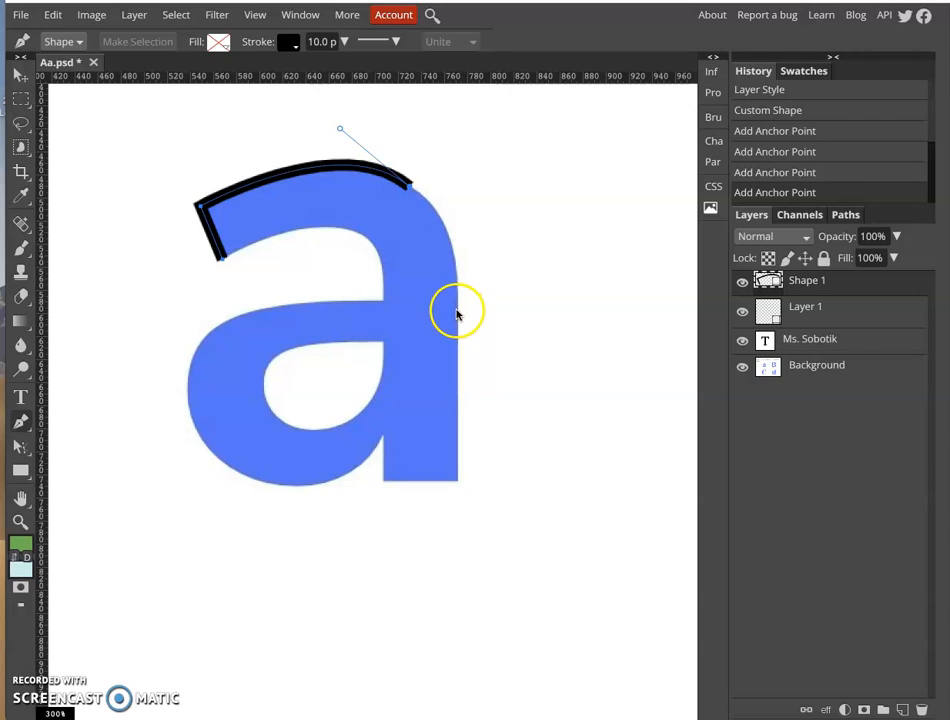
- Continue the outline down the right side of the a, across the foot of its stem and up to the notch
left_click_drag(456, 314, 461, 404)
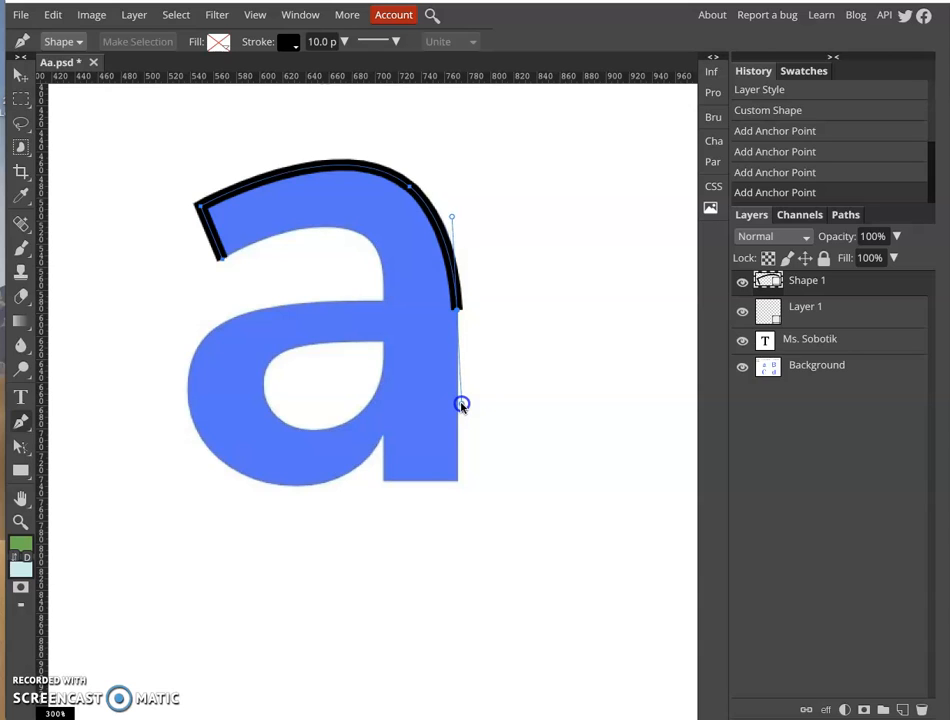
left_click_drag(461, 404, 460, 403)
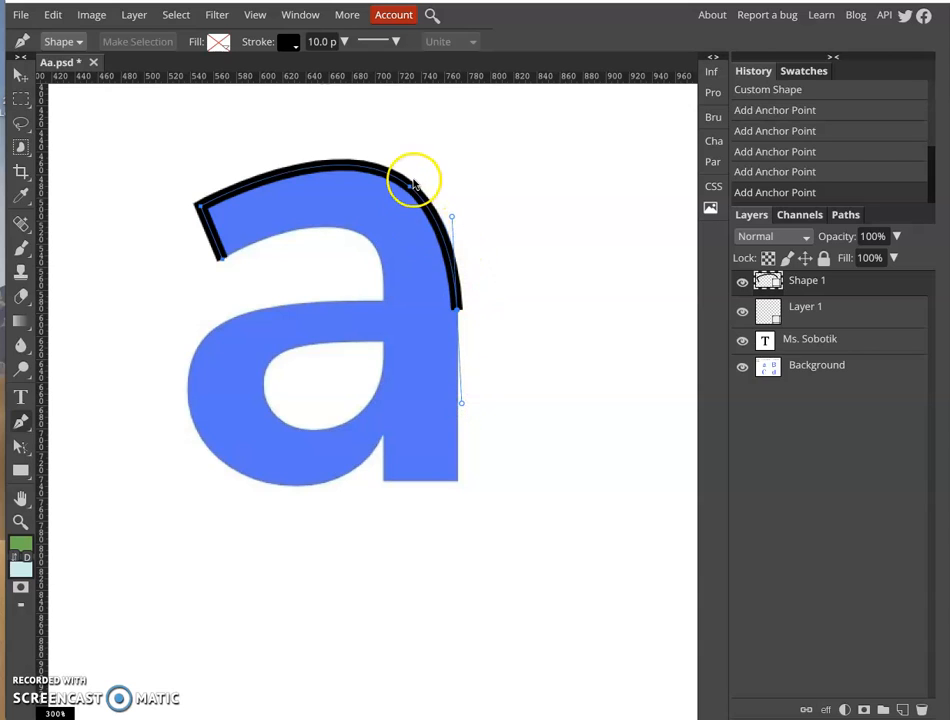
left_click(456, 312)
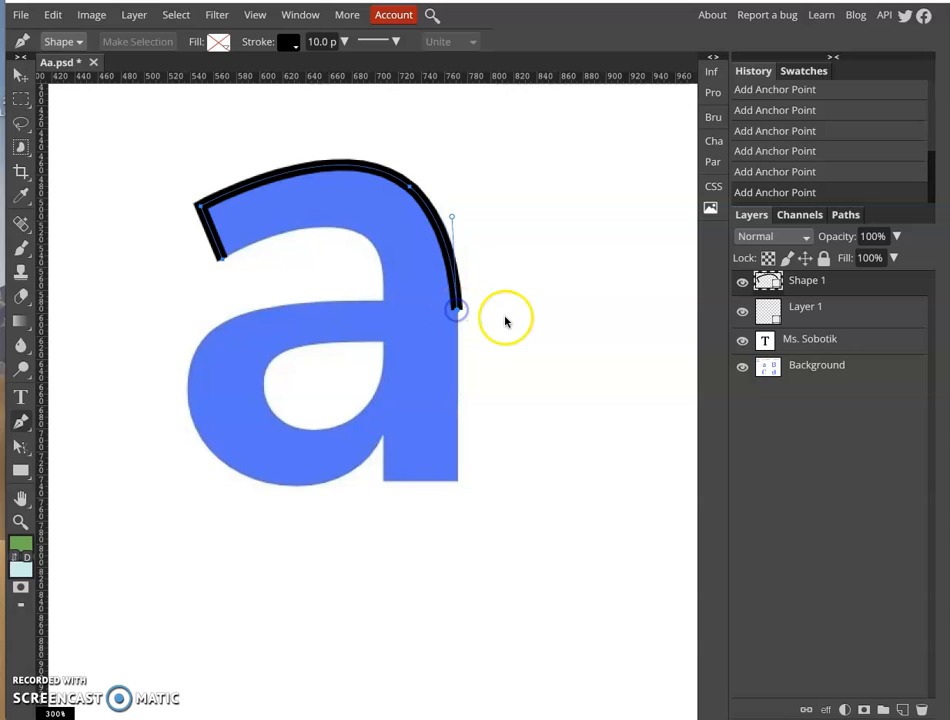
left_click(457, 481)
left_click(384, 480)
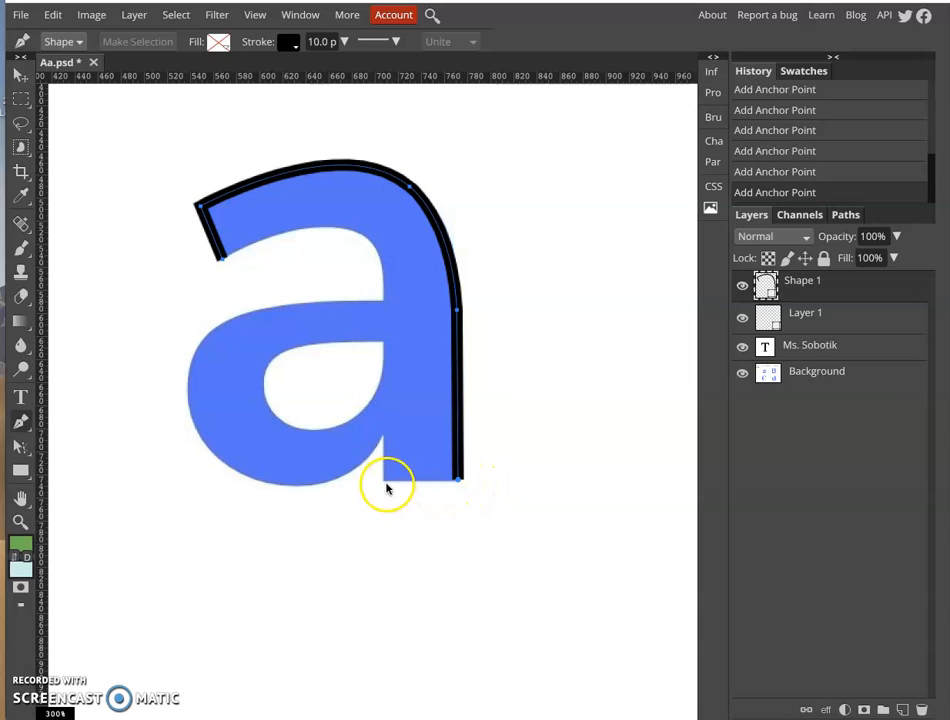
left_click(383, 440)
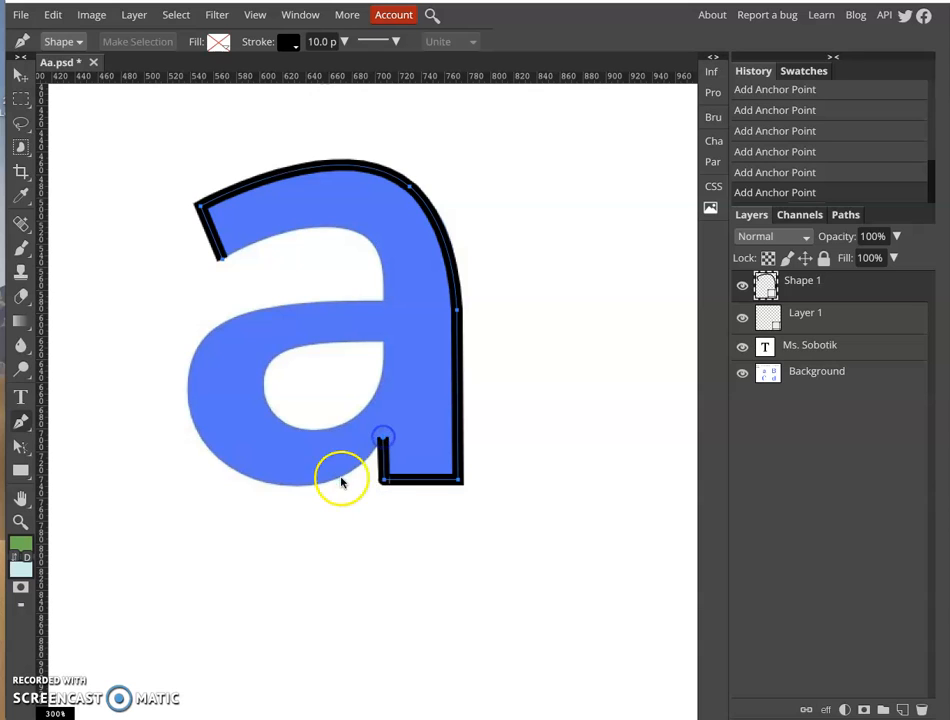
- Continue the outline around the bottom and left side of the a's bowl with curved anchors, removing each anchor's outgoing handle
left_click_drag(273, 486, 198, 470)
left_click(274, 487)
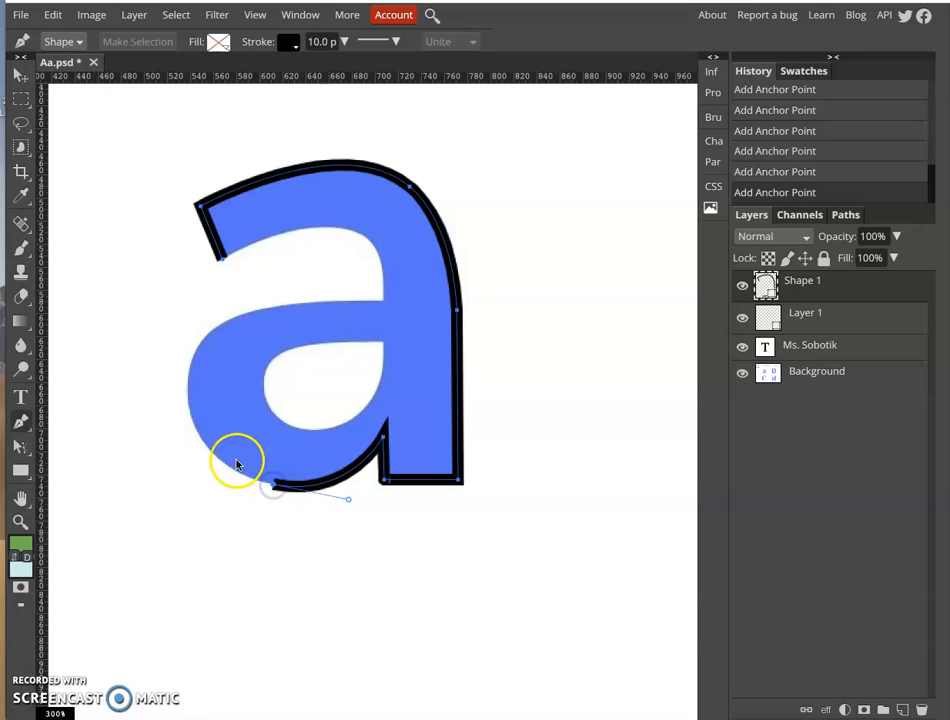
left_click_drag(189, 396, 172, 312)
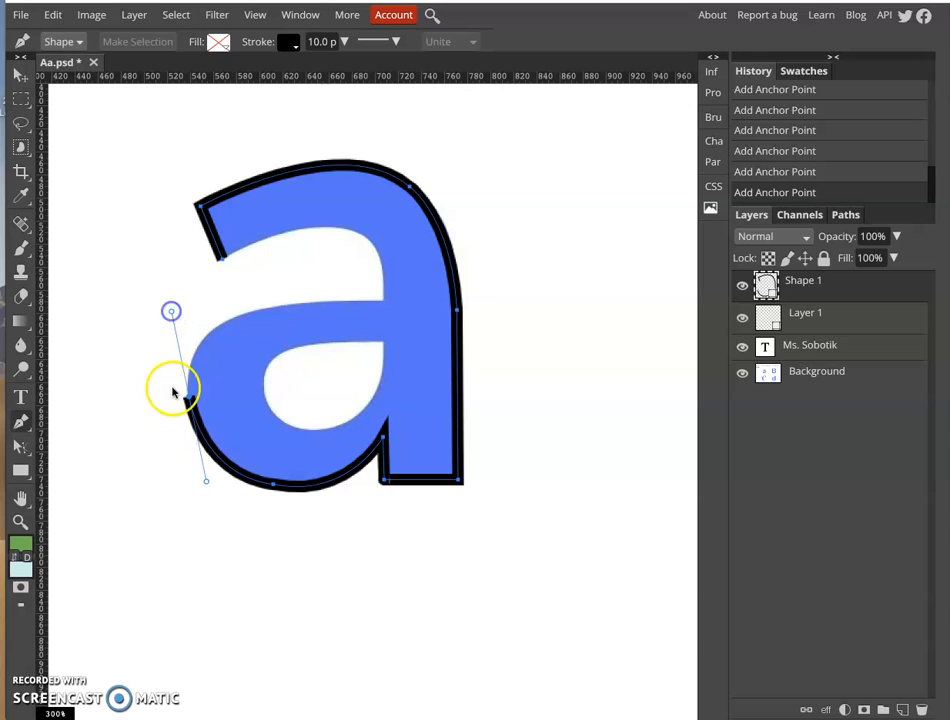
left_click(189, 401)
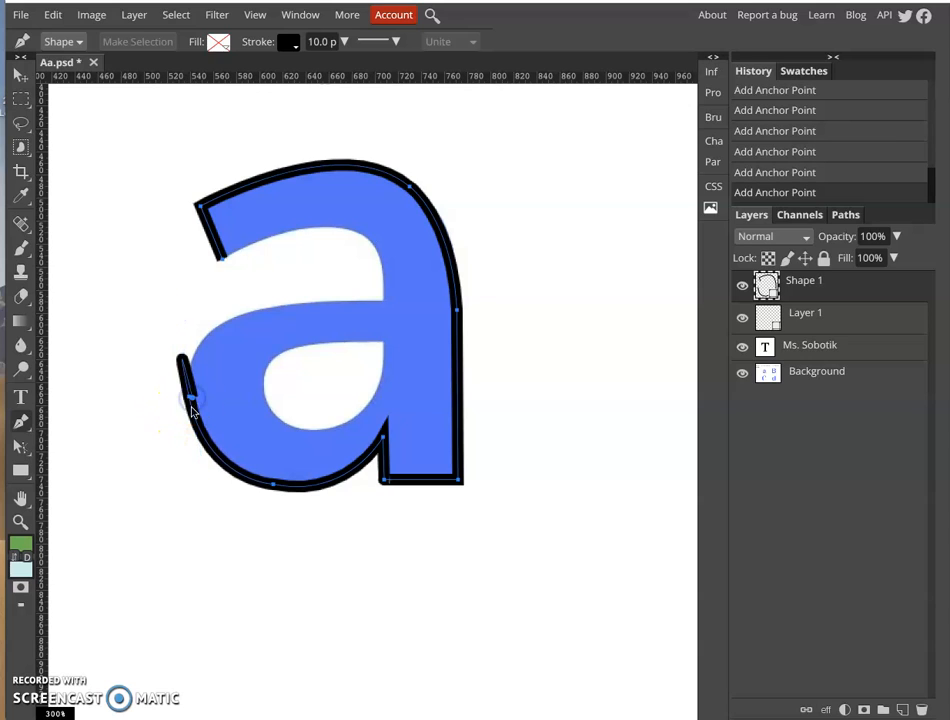
key("ctrl+z")
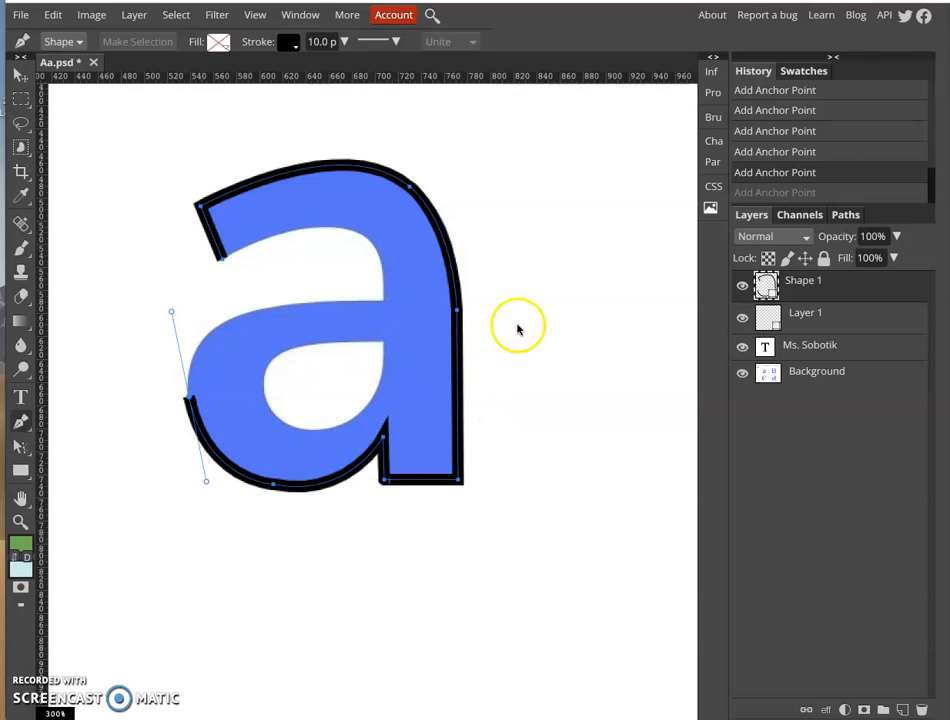
left_click(190, 400)
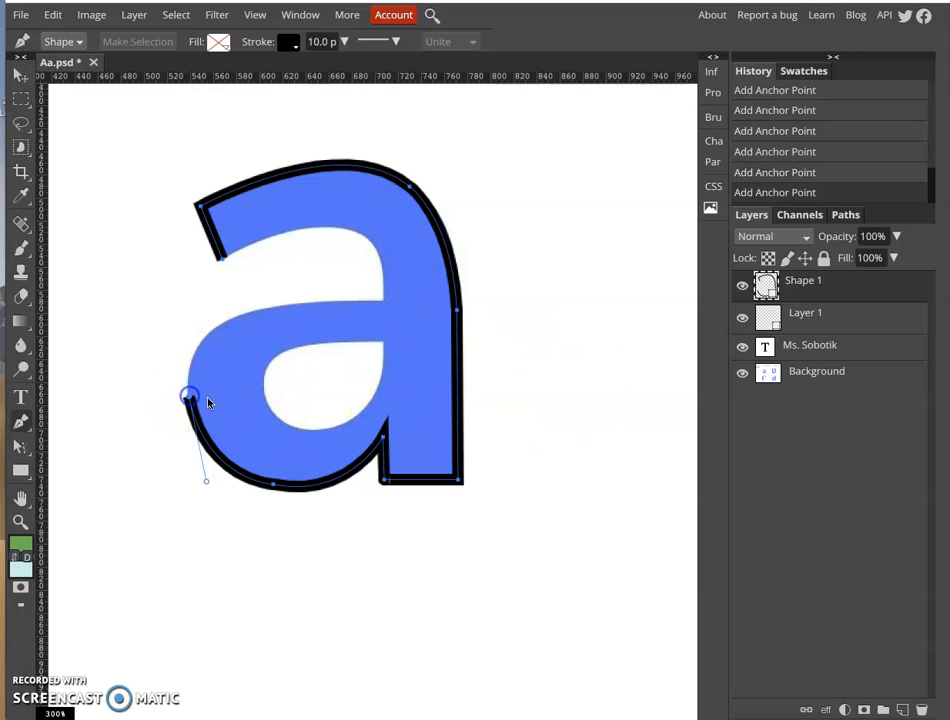
- Trace the upper edge of the a's bowl with a curved anchor, then a straight segment to the inner corner at the stem
left_click_drag(272, 311, 375, 315)
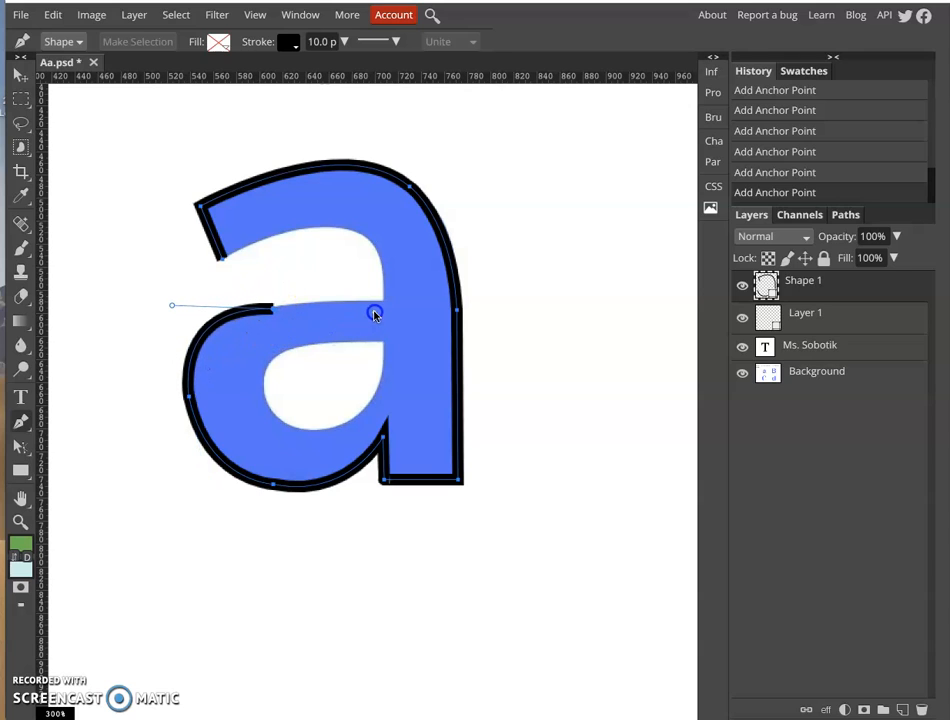
left_click_drag(375, 314, 370, 310)
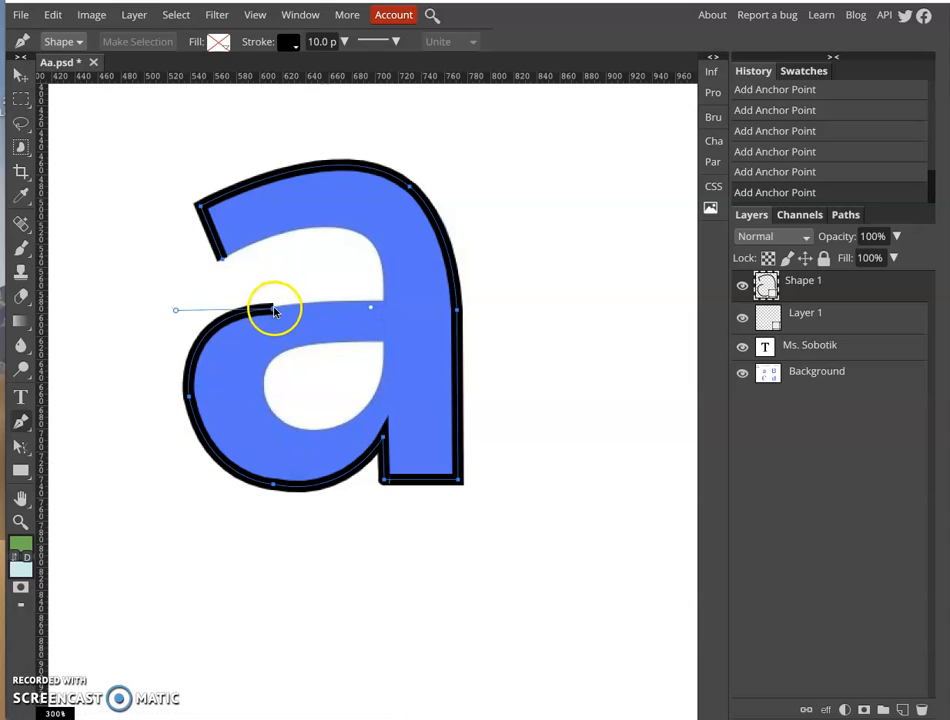
left_click(385, 302)
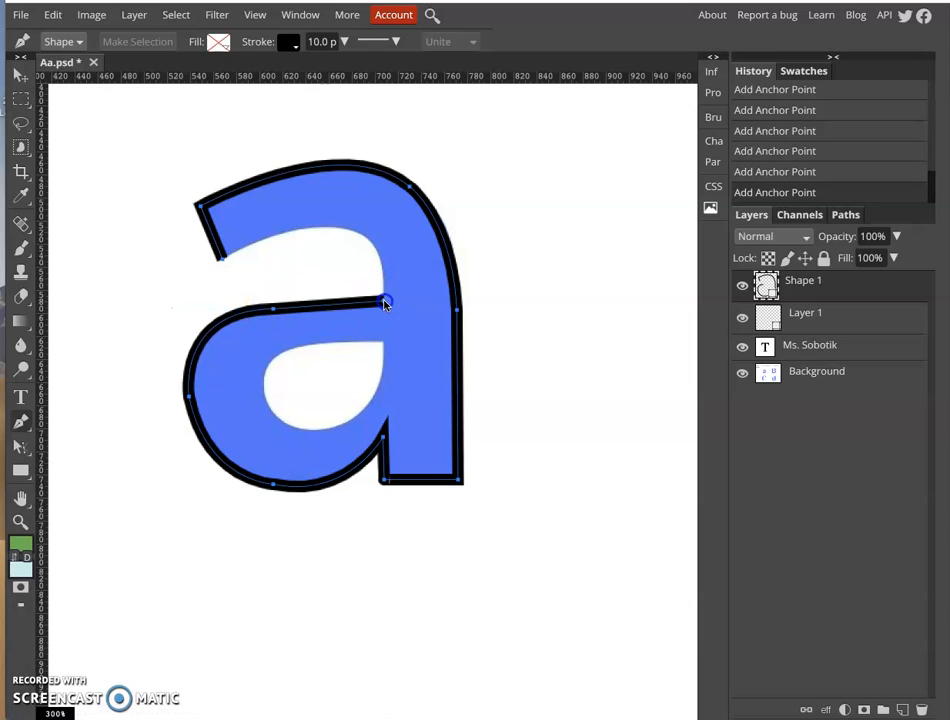
key("ctrl+z")
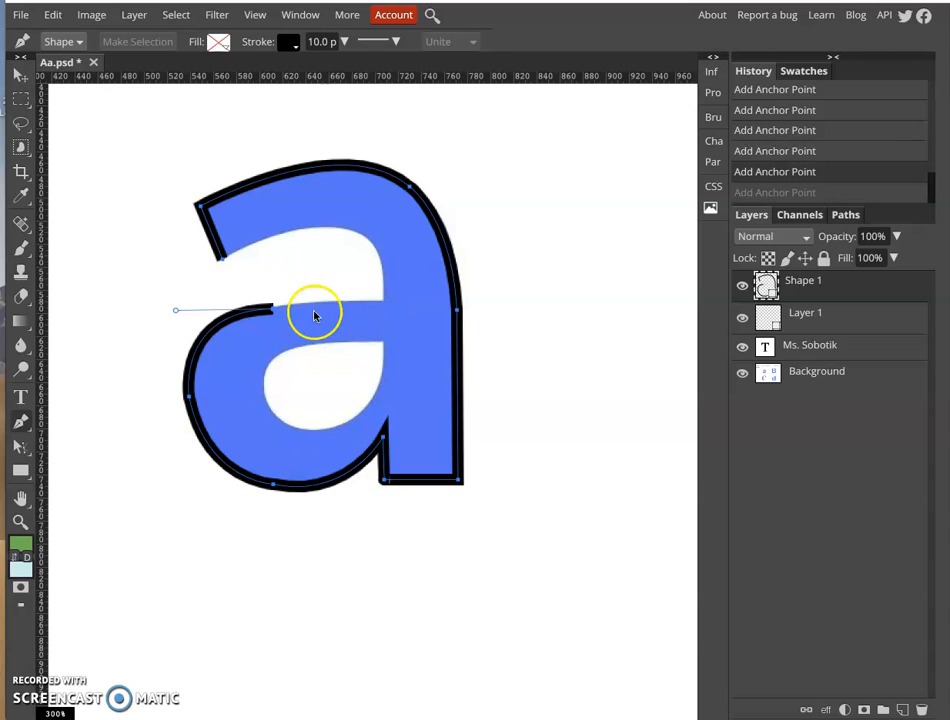
left_click(385, 306)
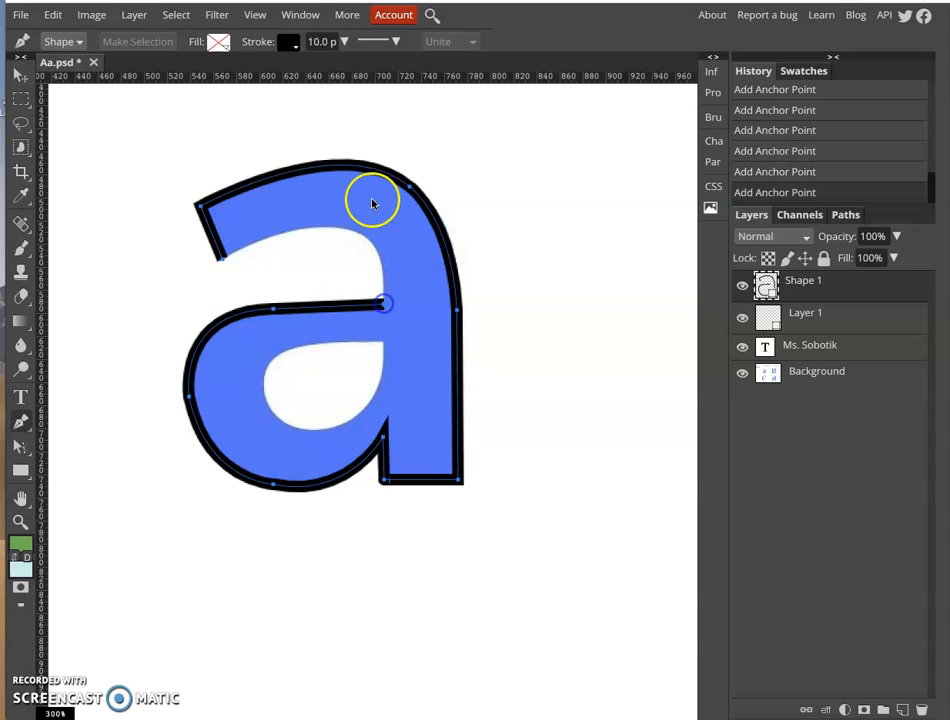
- Trace the inner curve beneath the a's top arch and close the path at the starting anchor, shaping the final segment along the letter's edge
left_click_drag(343, 228, 289, 224)
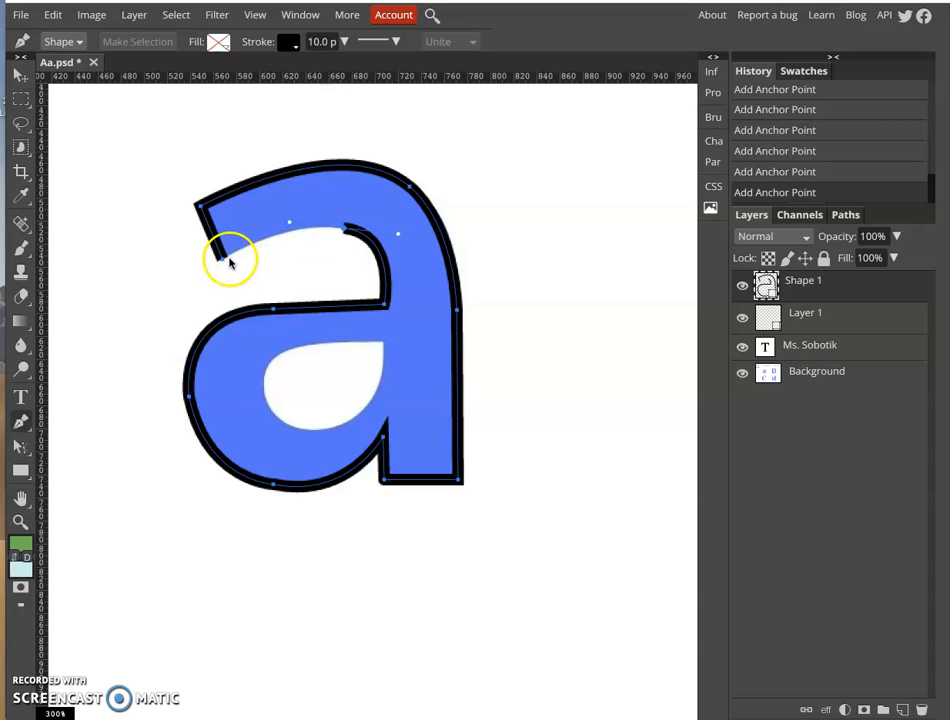
left_click(344, 225)
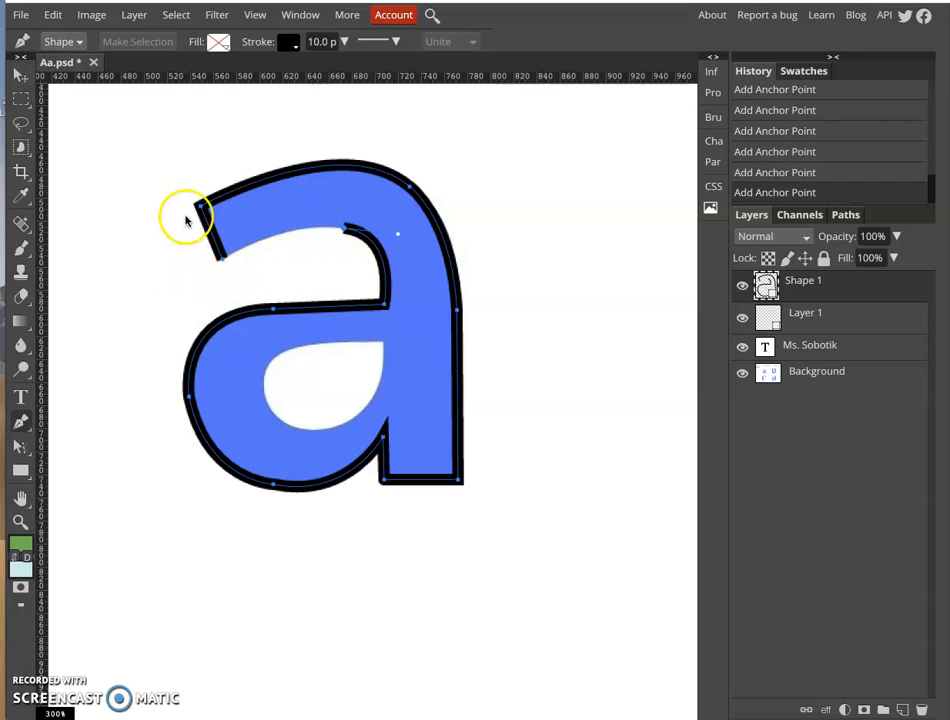
left_click_drag(223, 262, 168, 282)
key("ctrl+z")
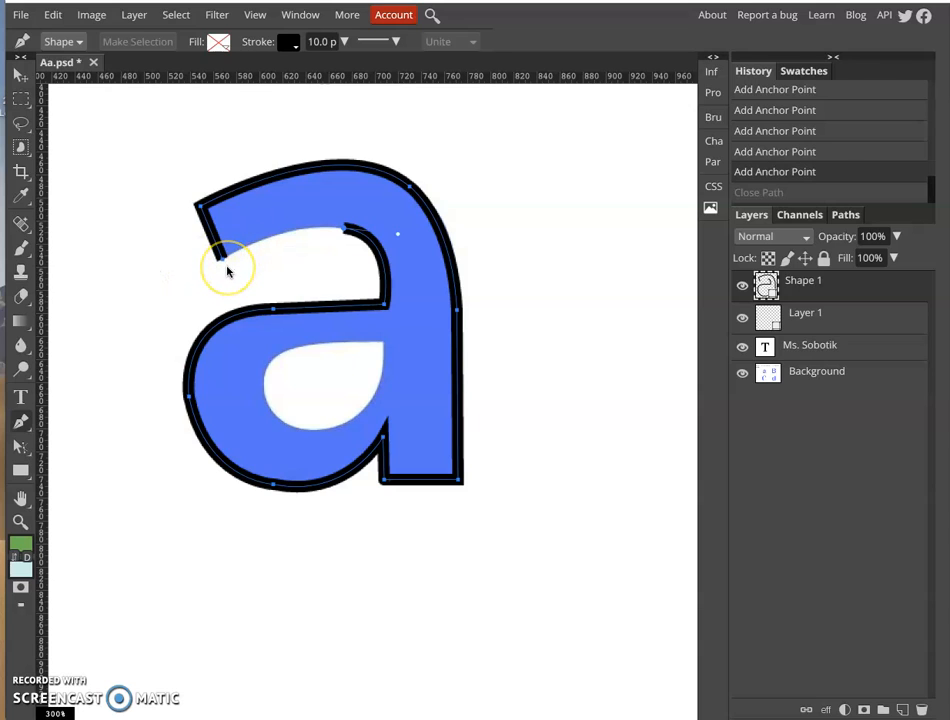
key("ctrl+minus")
key("ctrl+plus")
key("ctrl+plus")
key("ctrl+plus")
key("ctrl+plus")
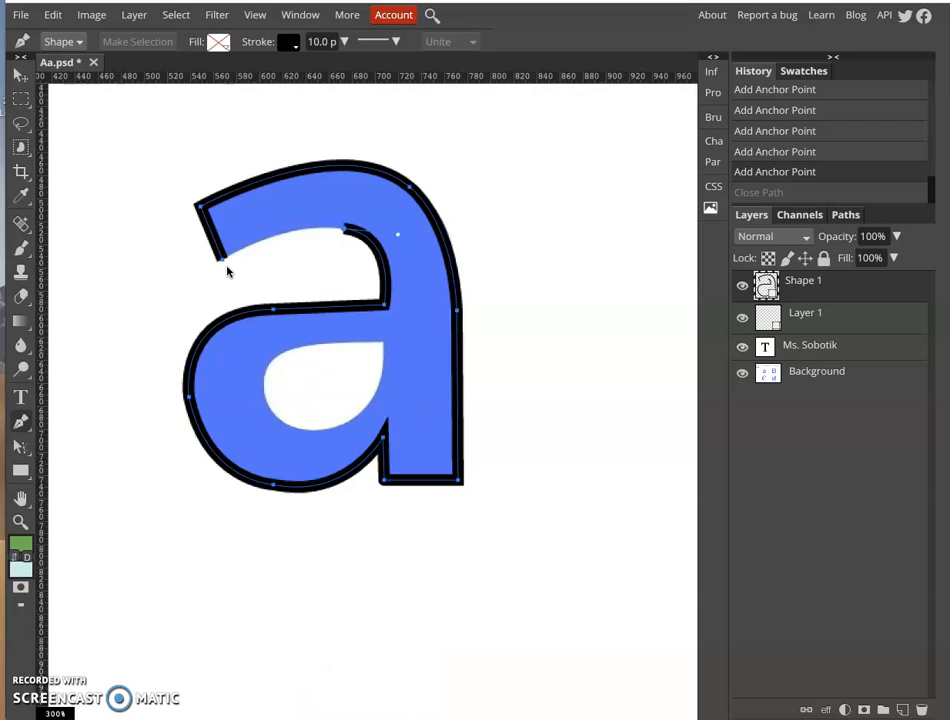
scroll(227, 271, "up", 3)
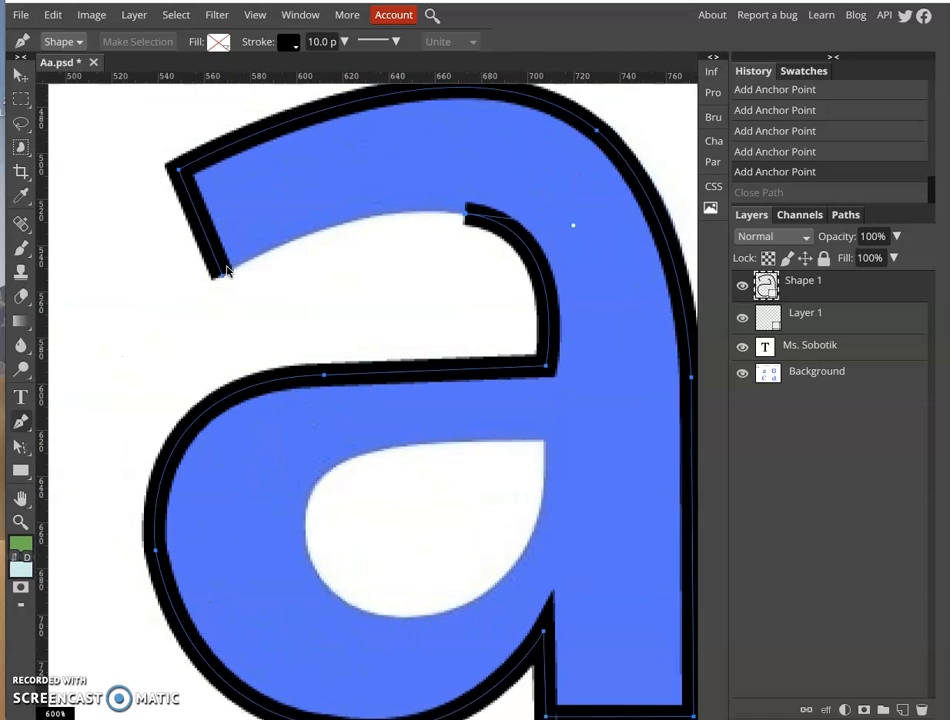
key("ctrl+plus")
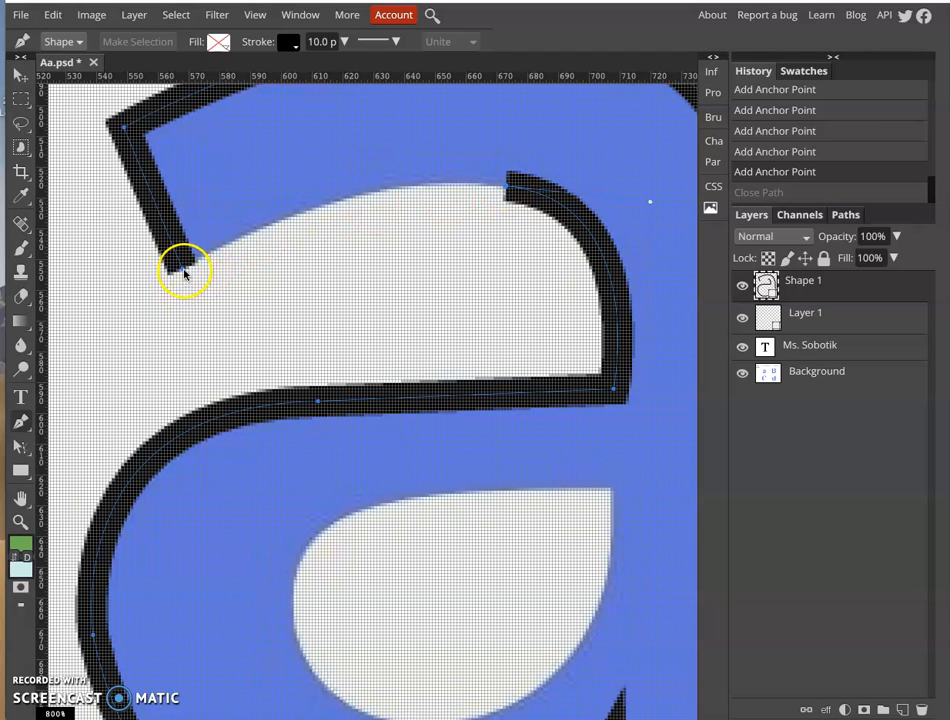
left_click_drag(183, 269, 61, 370)
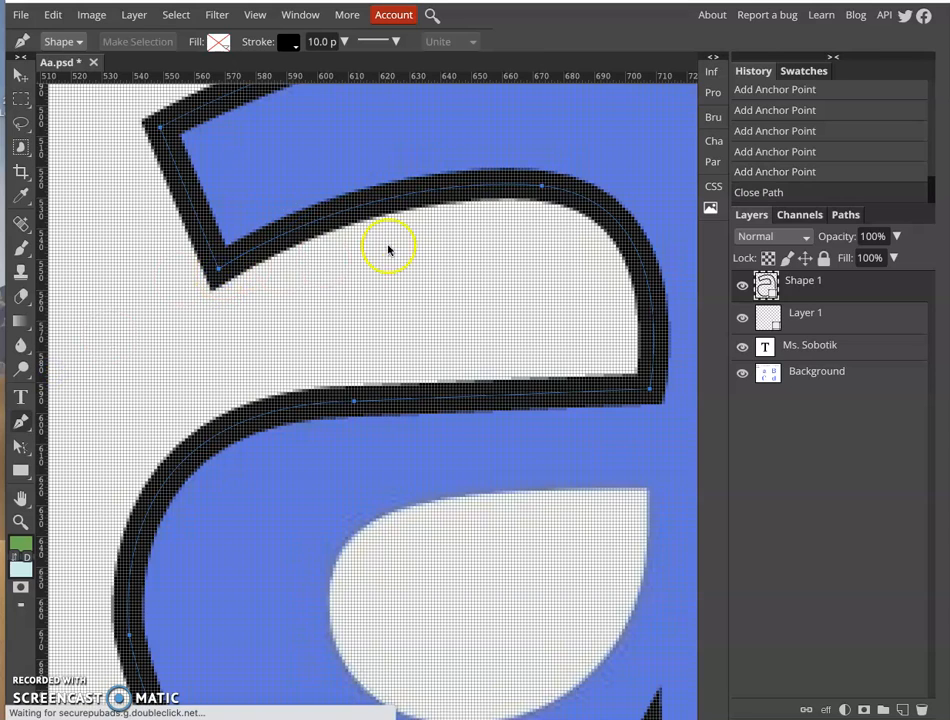
- Start a separate shape at the upper-right corner of the a's counter and curve it along the counter's top edge
scroll(412, 358, "up", 1)
scroll(411, 358, "up", 2)
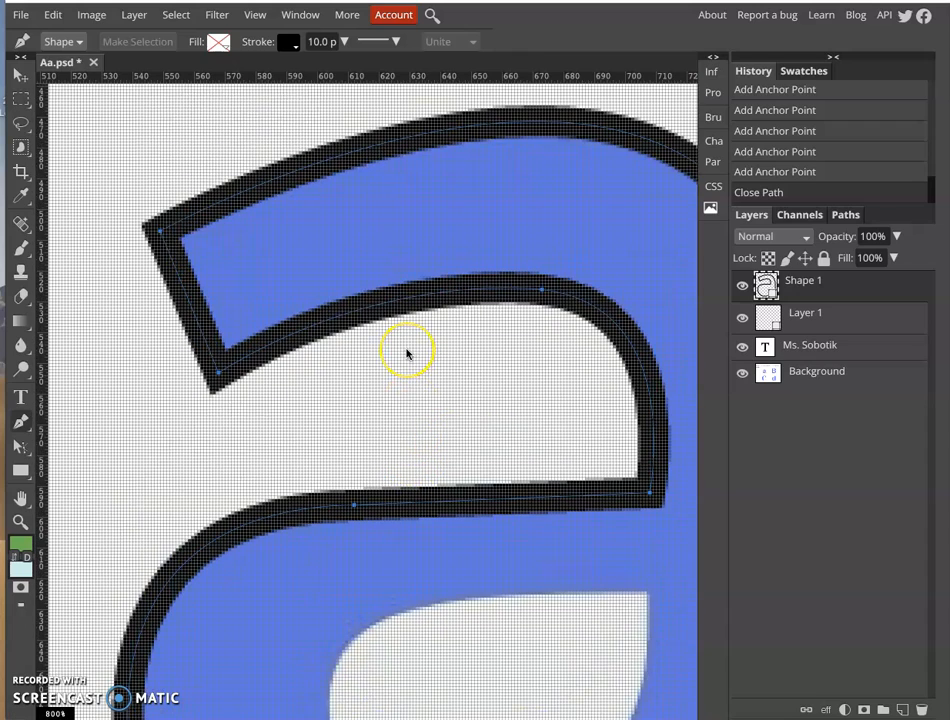
scroll(406, 352, "down", 4)
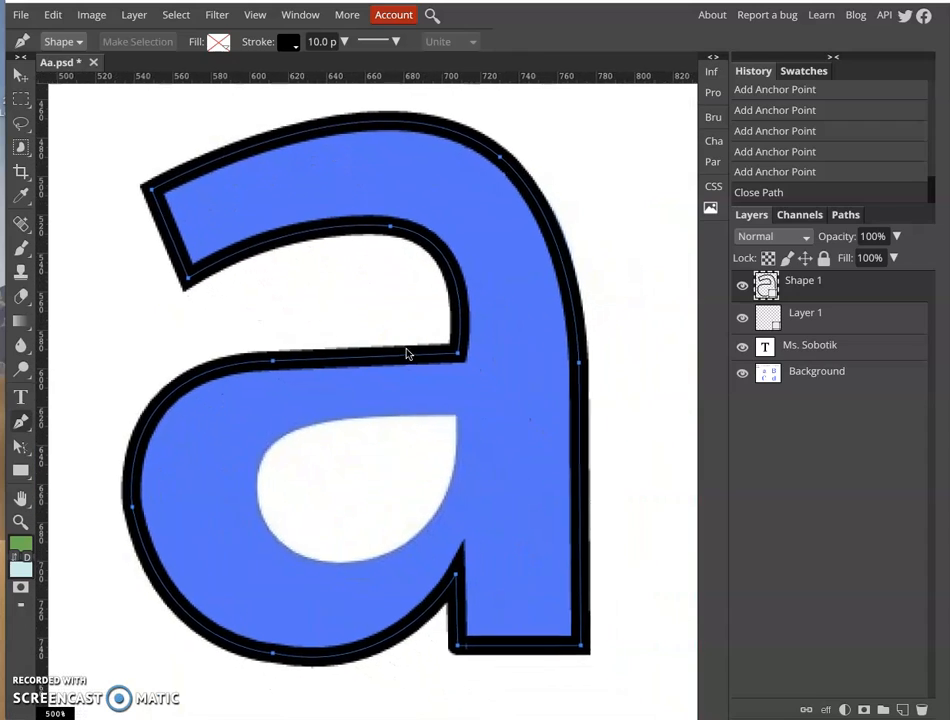
scroll(406, 352, "down", 1)
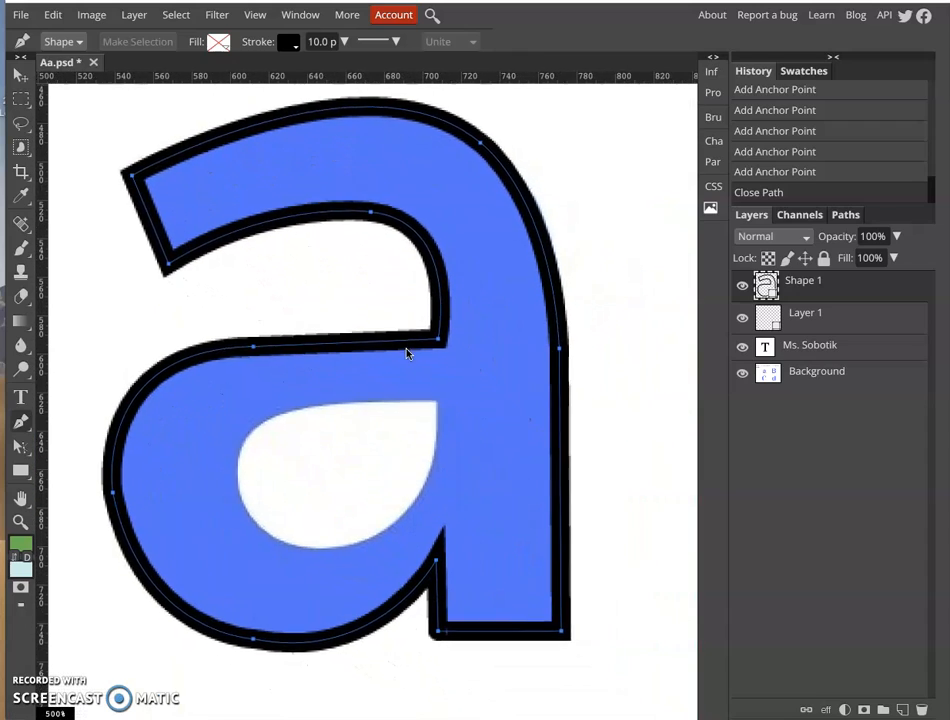
left_click(436, 405)
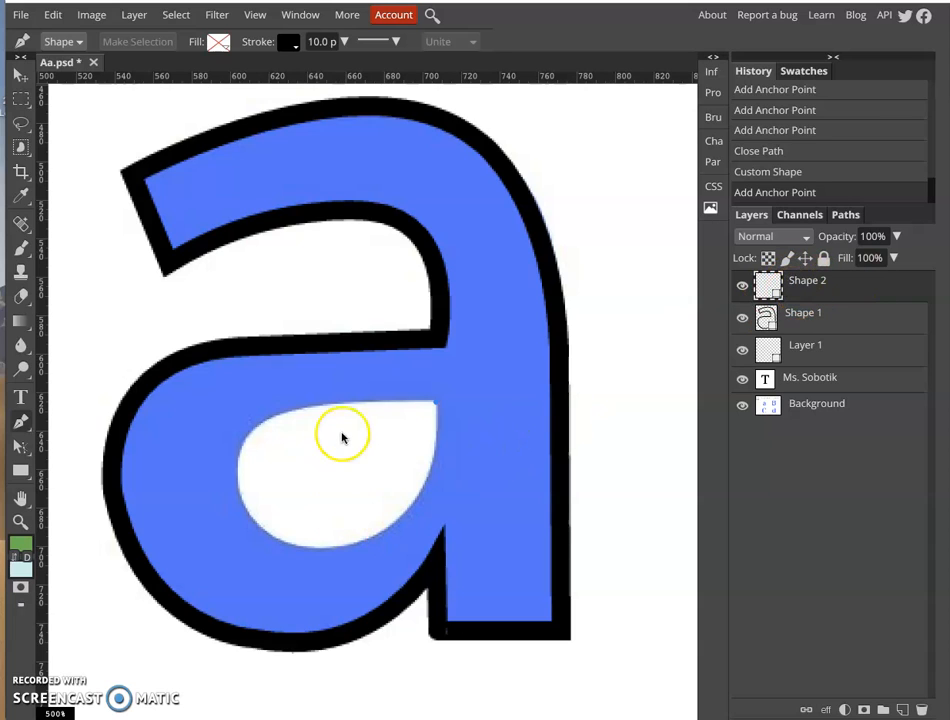
mouse_move(277, 416)
left_mouse_down()
mouse_move(257, 464)
mouse_move(237, 452)
mouse_move(220, 458)
left_mouse_up()
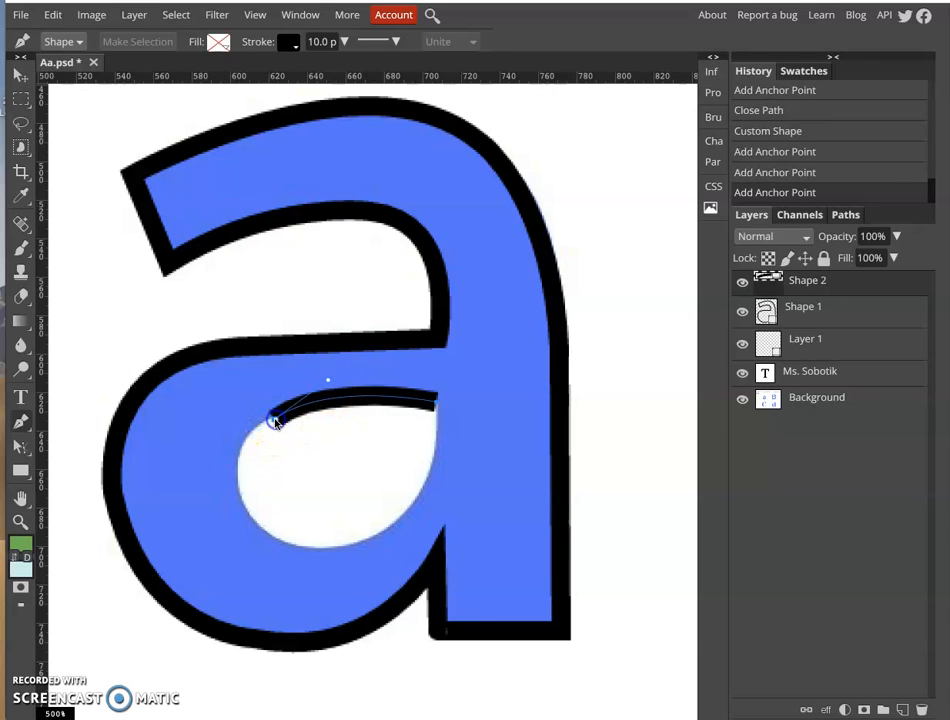
- Curve the counter's path around its left side and bottom and close it at the starting corner
mouse_move(254, 518)
left_mouse_down()
mouse_move(310, 589)
mouse_move(305, 604)
mouse_move(276, 599)
mouse_move(284, 612)
mouse_move(280, 599)
left_mouse_up()
left_click(252, 516)
left_click_drag(376, 535, 477, 505)
left_click(440, 420)
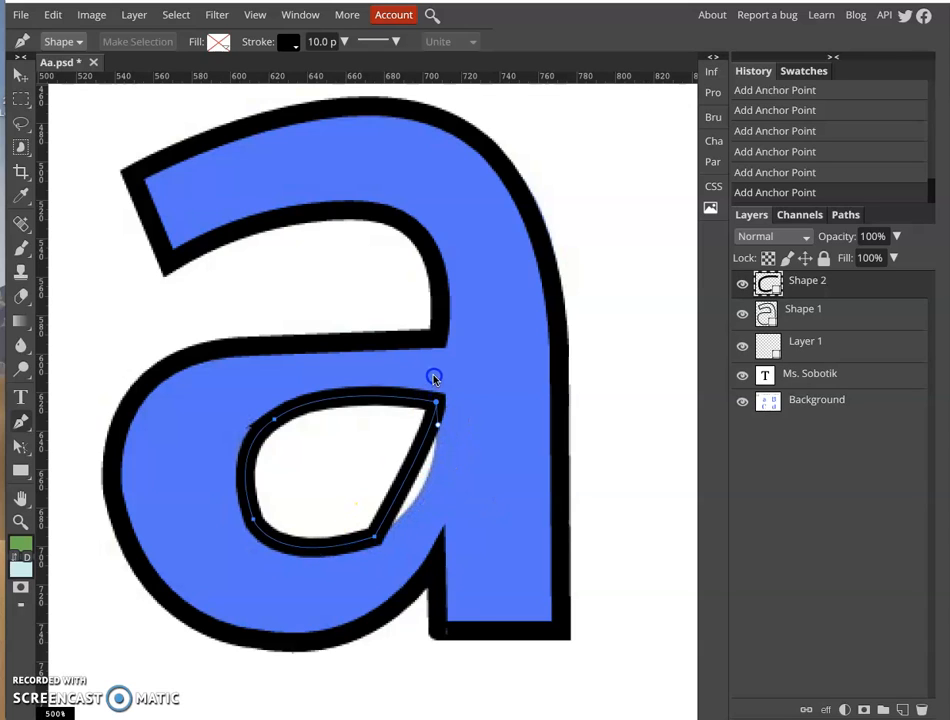
left_click_drag(422, 297, 440, 310)
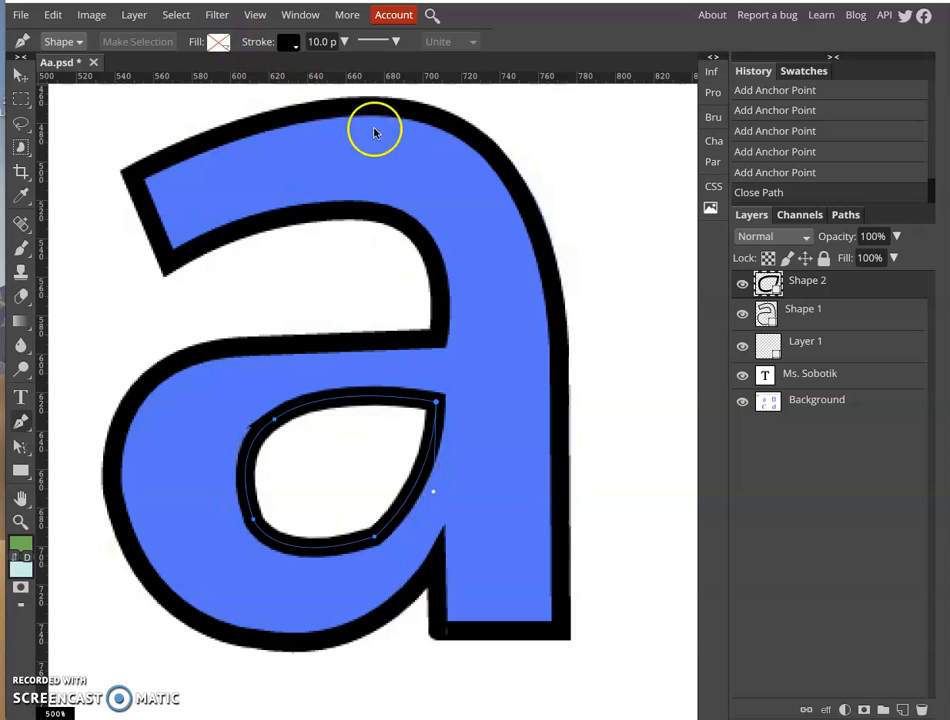
- Fill the outer outline, Shape 1, with solid yellow
left_click(872, 318)
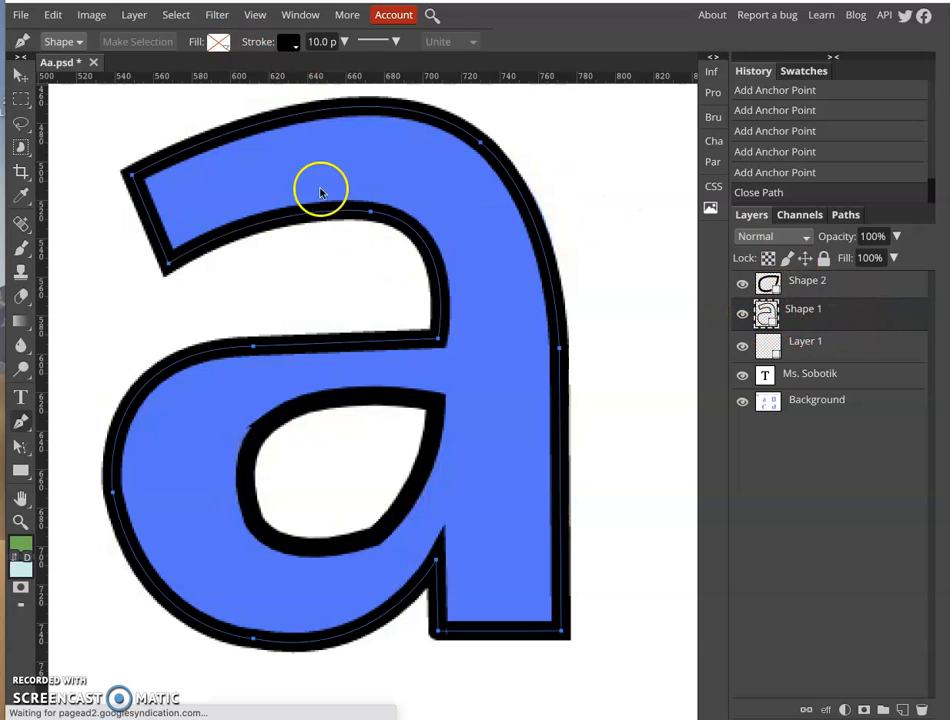
left_click(218, 42)
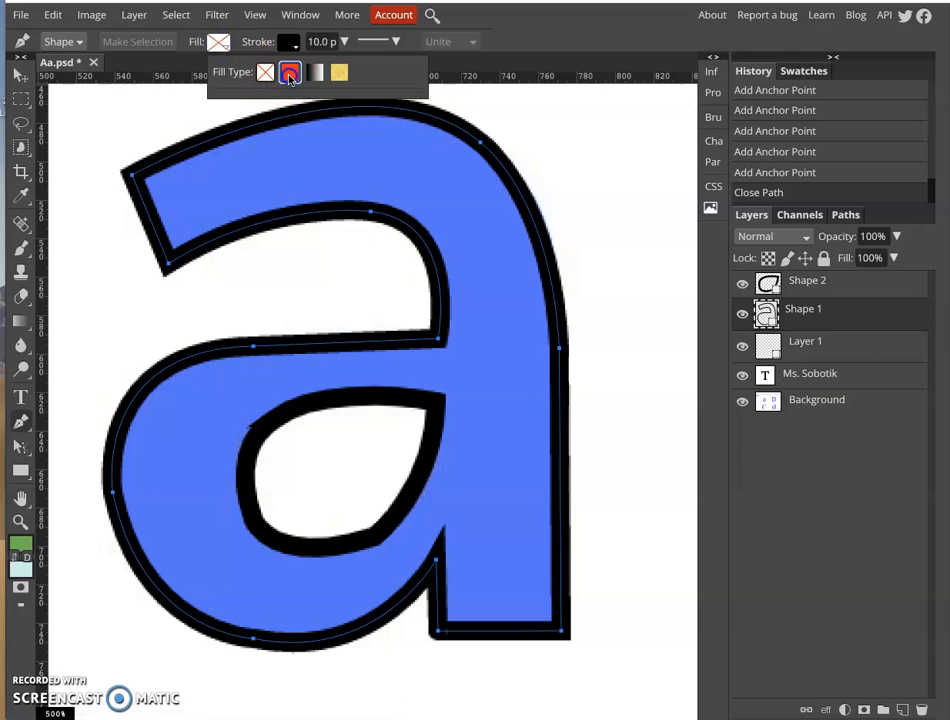
left_click(288, 71)
left_click(302, 126)
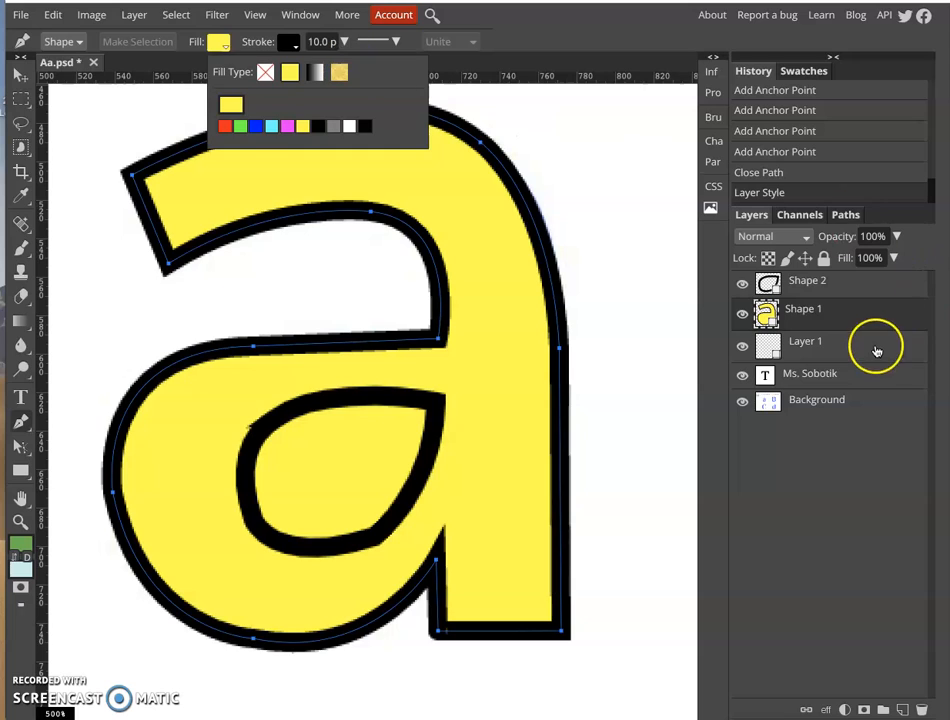
- Fill the counter, Shape 2, with solid white
left_click(876, 286)
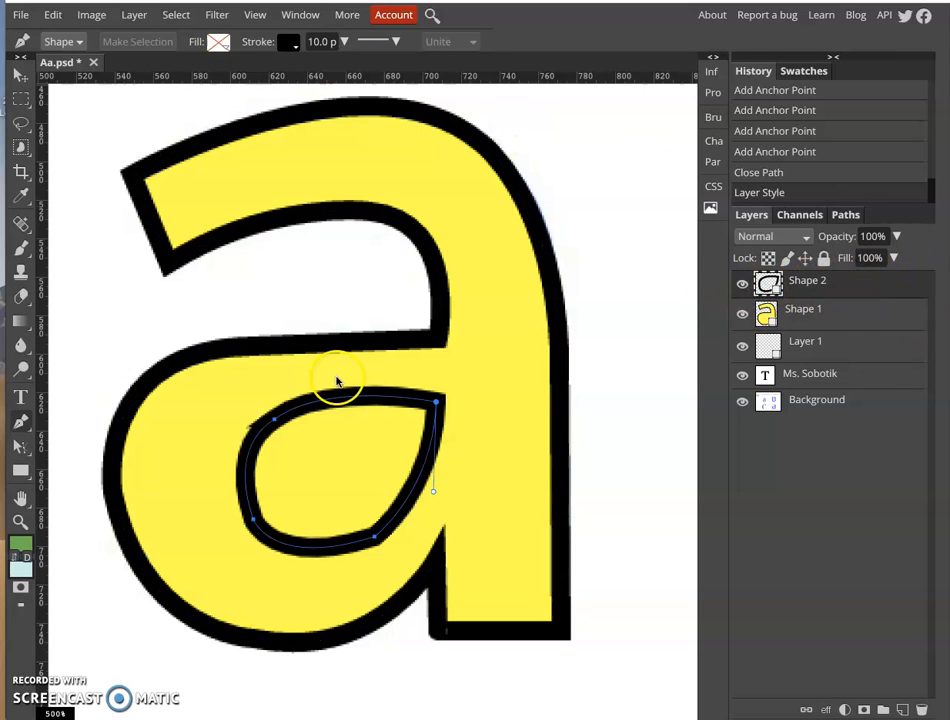
left_click(289, 42)
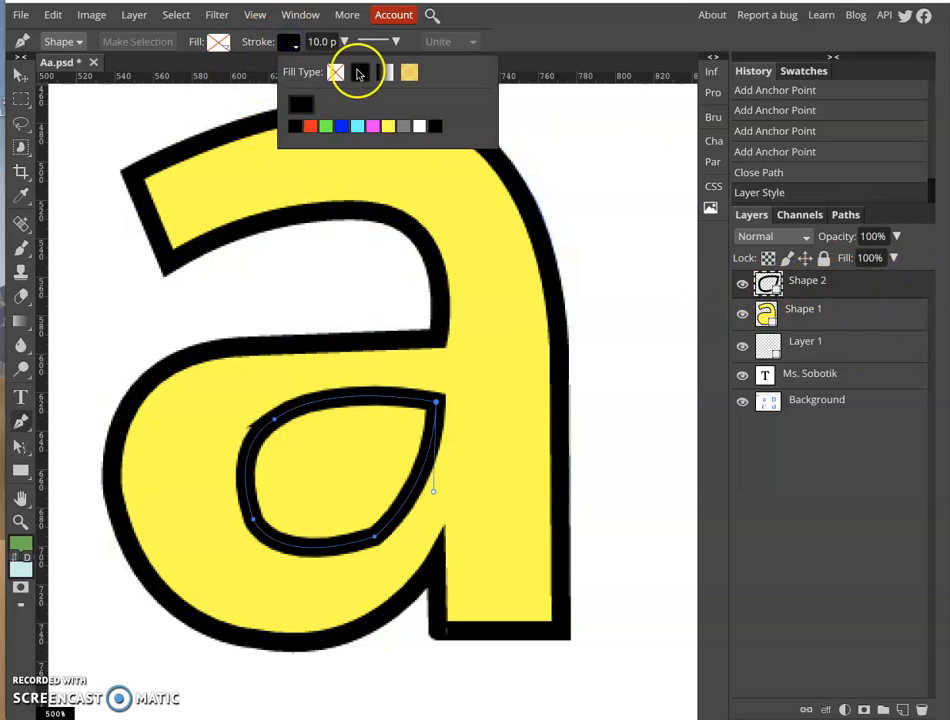
left_click(216, 46)
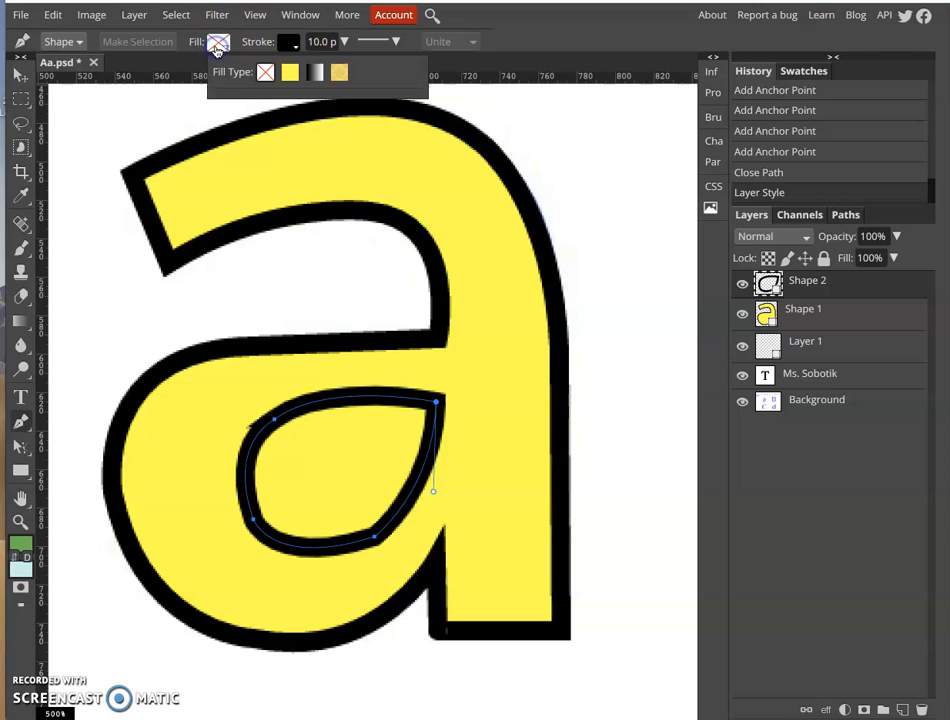
left_click(289, 74)
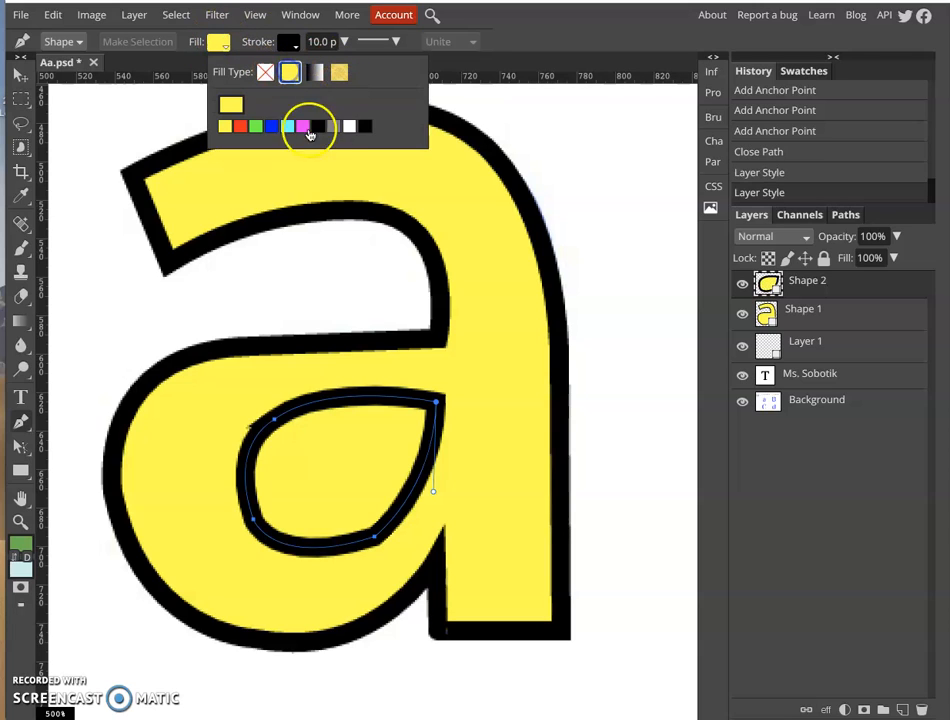
left_click(349, 126)
left_click(628, 244)
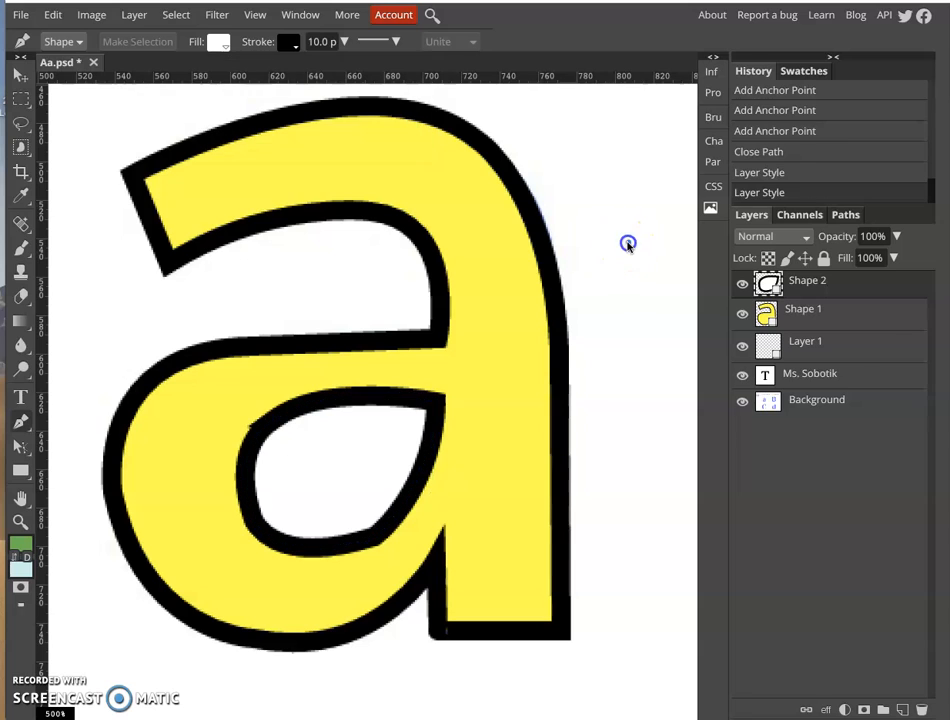
- Undo the stray anchor point placed beside the letter a and fit the whole worksheet in view
left_click(628, 244)
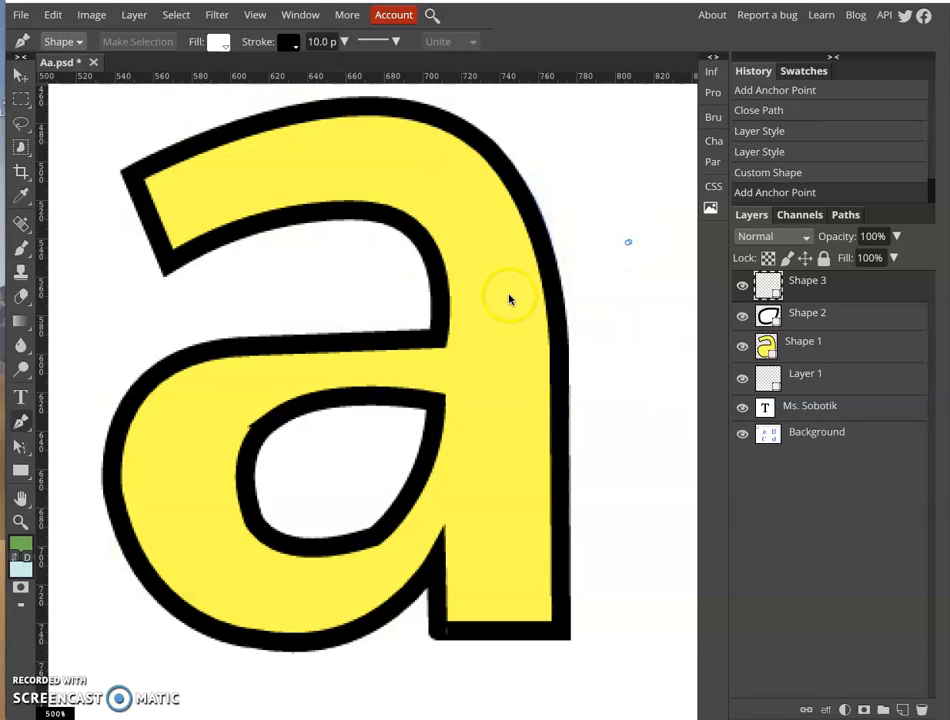
key("ctrl+z")
key("ctrl+0")
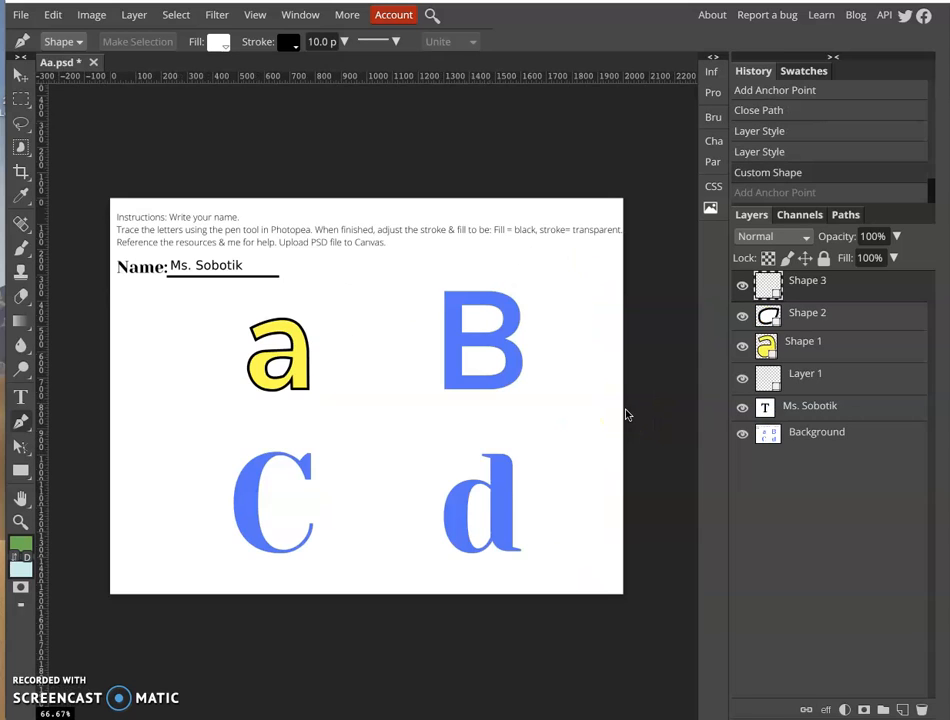